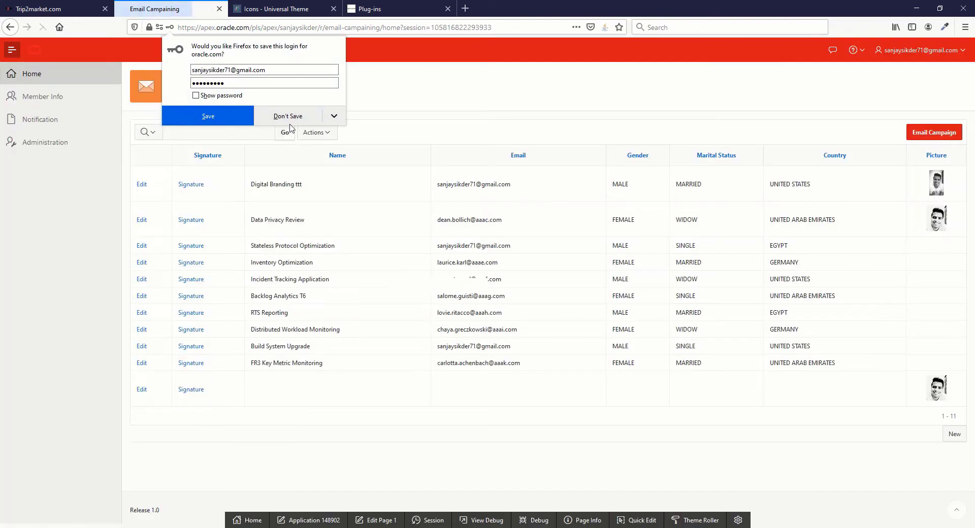
- Decline saving the login and inspect the notification menu in the Email Campaigning application's navigation bar
click(289, 120)
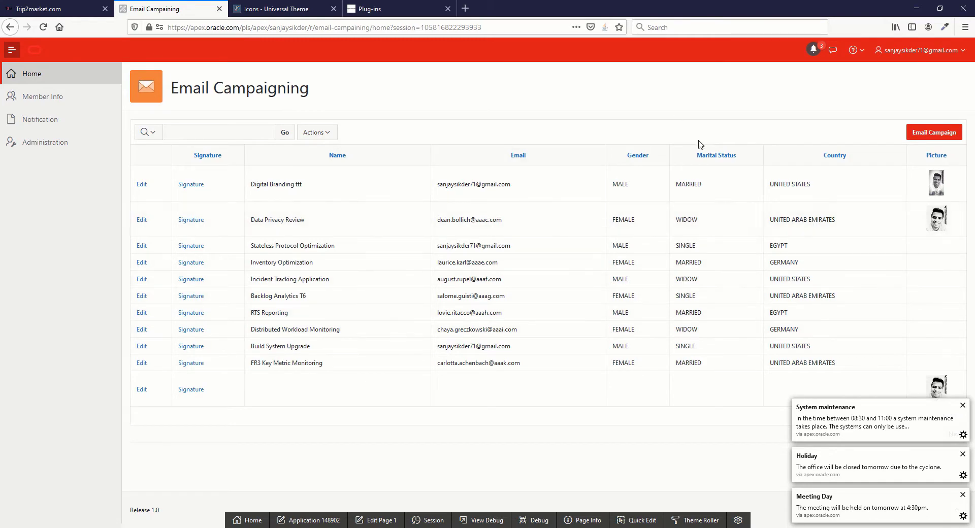
click(818, 51)
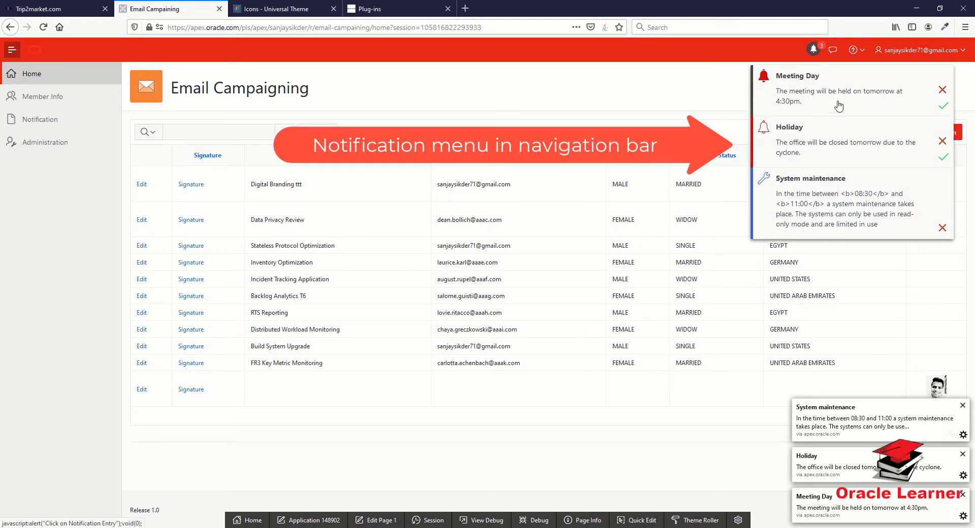
click(740, 199)
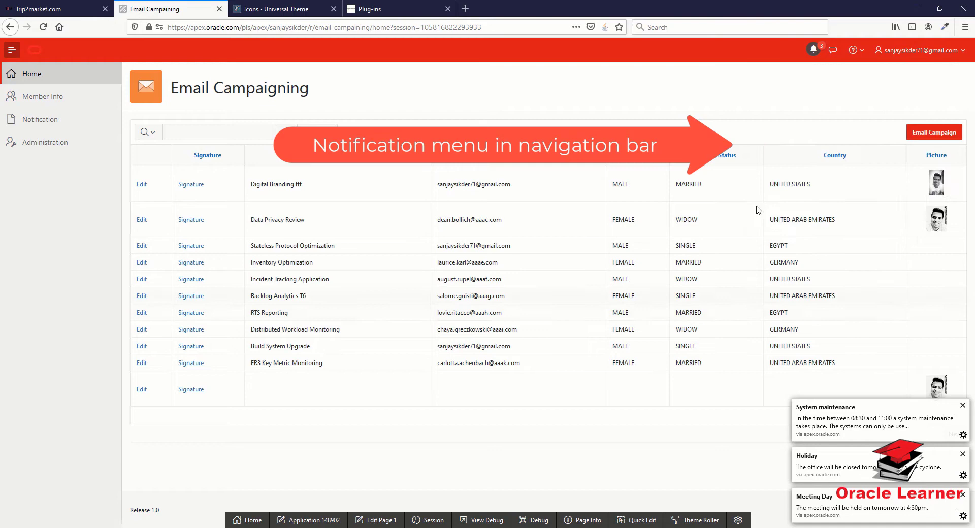
click(814, 51)
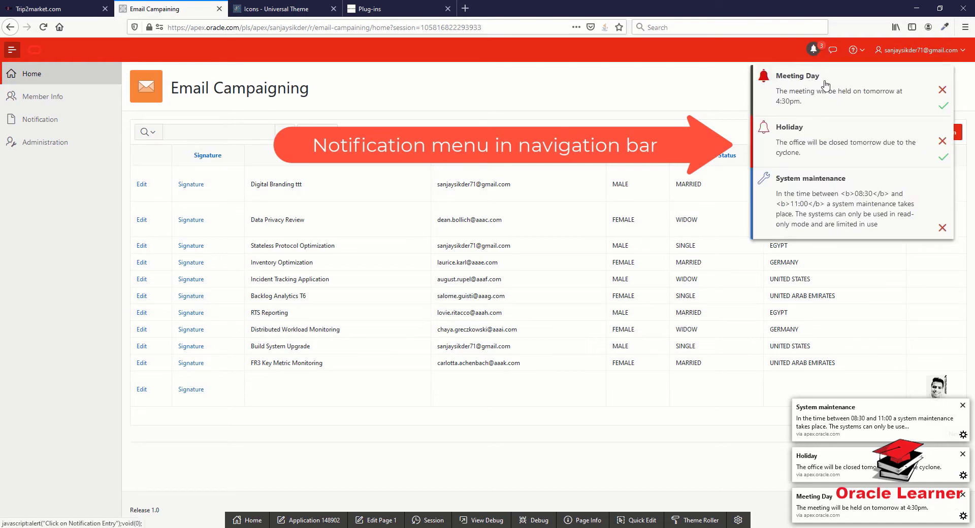
click(734, 236)
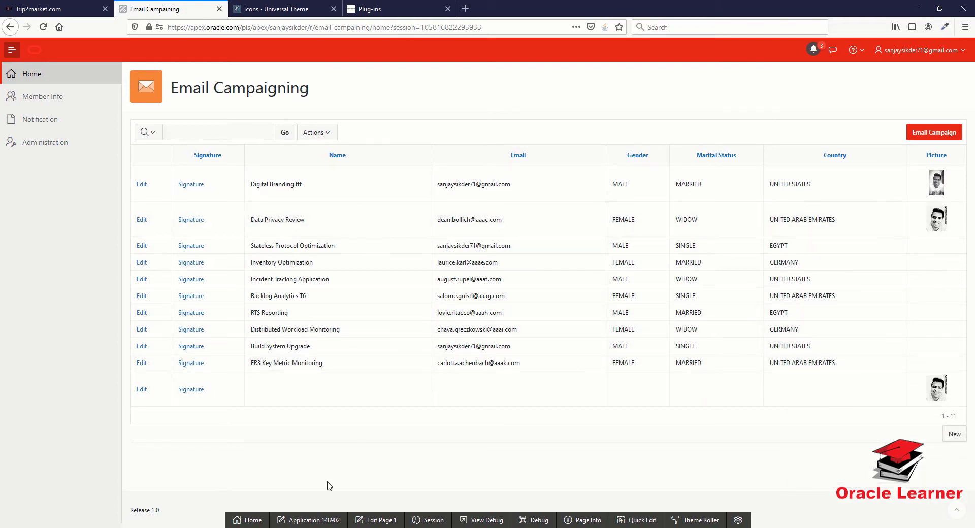
- Switch to the apex.world plug-ins page and search the plug-ins for "notification"
click(383, 9)
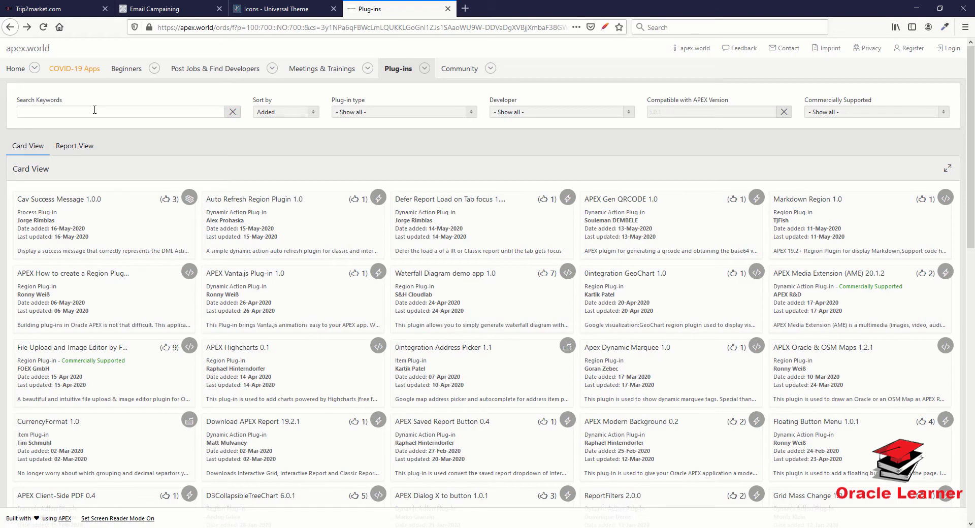
text(not)
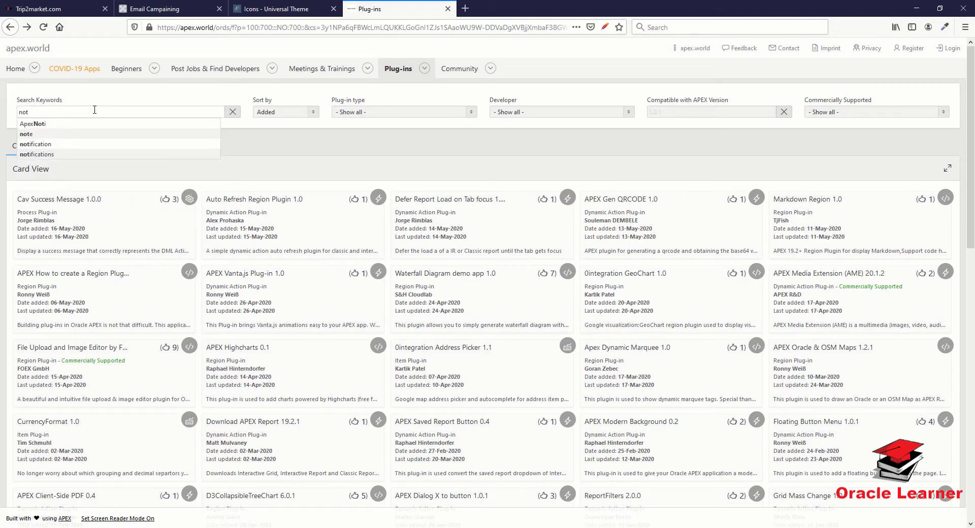
text(ificati)
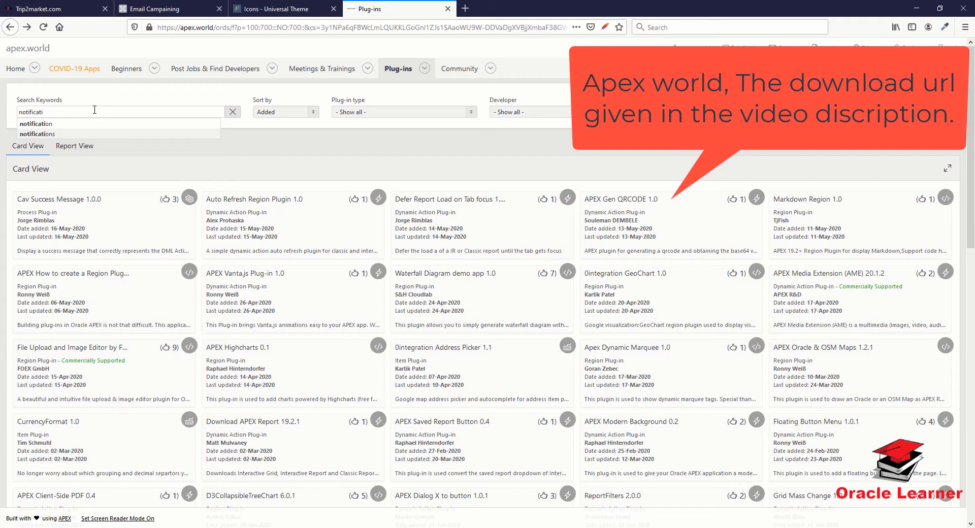
click(80, 123)
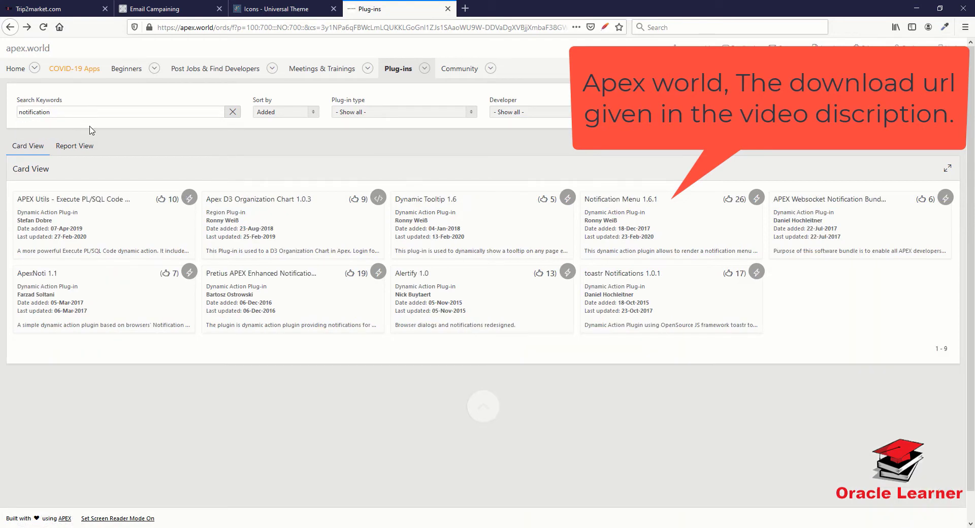
- Open the Notification Menu 1.6.1 plug-in details and download the plug-in, saving the ZIP file
click(663, 224)
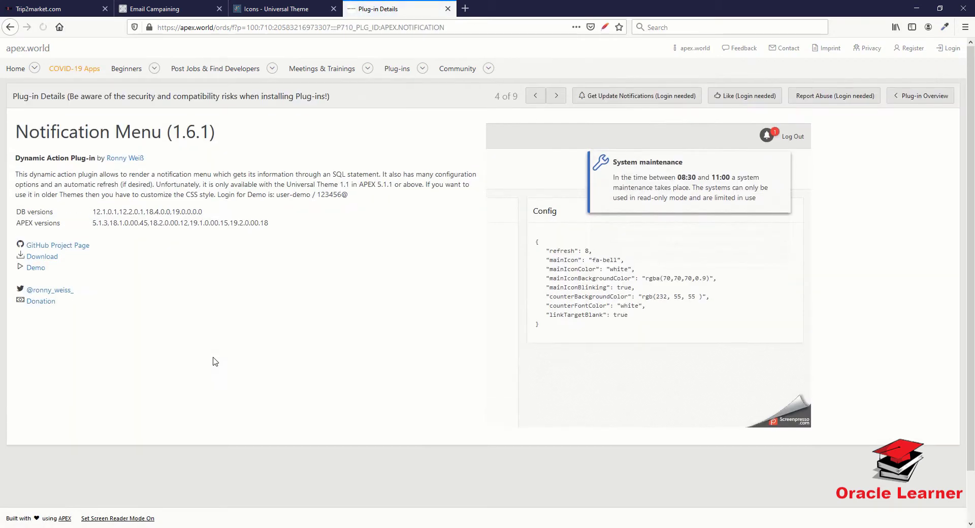
click(24, 263)
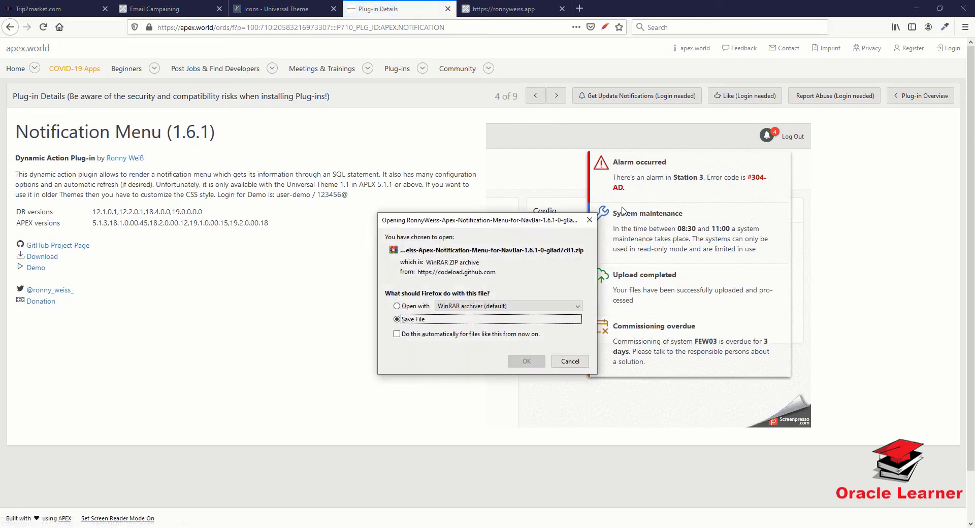
click(526, 361)
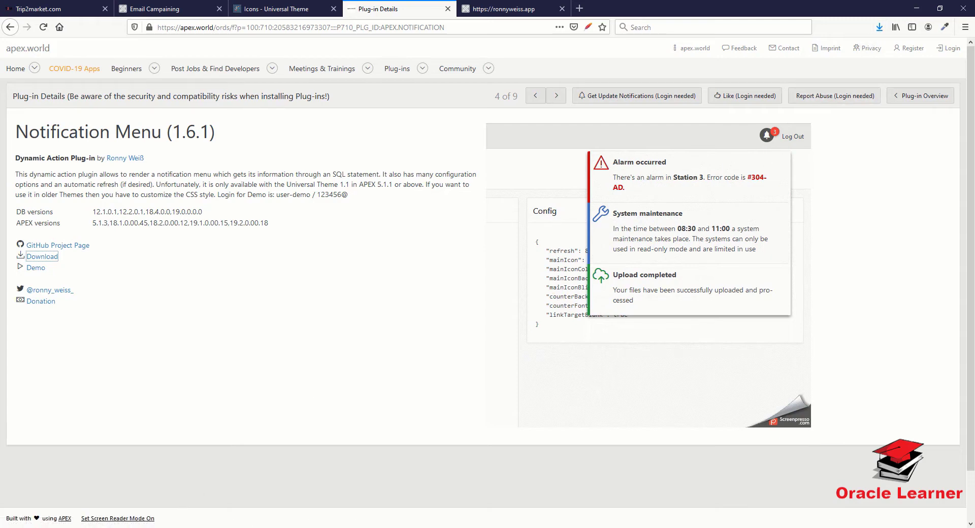
- In File Explorer, extract the downloaded Notification Menu ZIP in place inside the Desktop's "New folder (2)"
key(super+e)
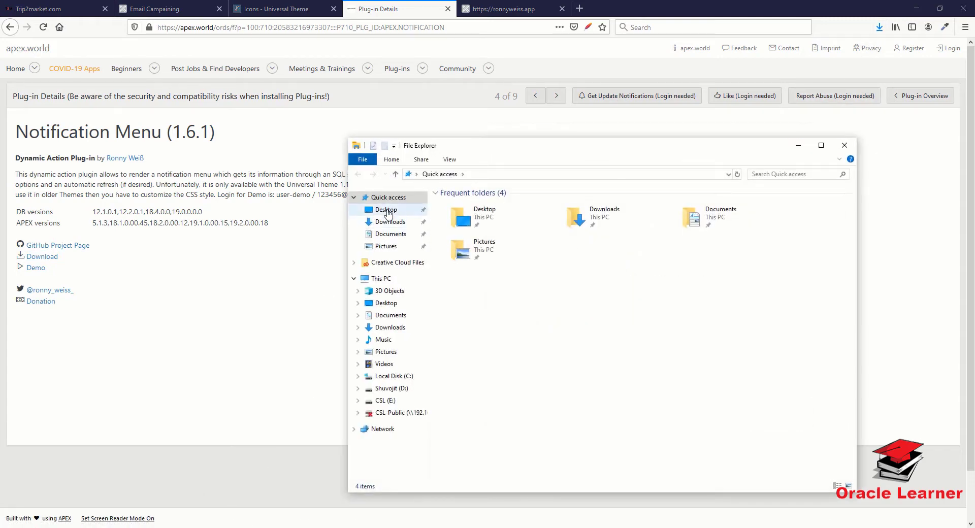
click(387, 210)
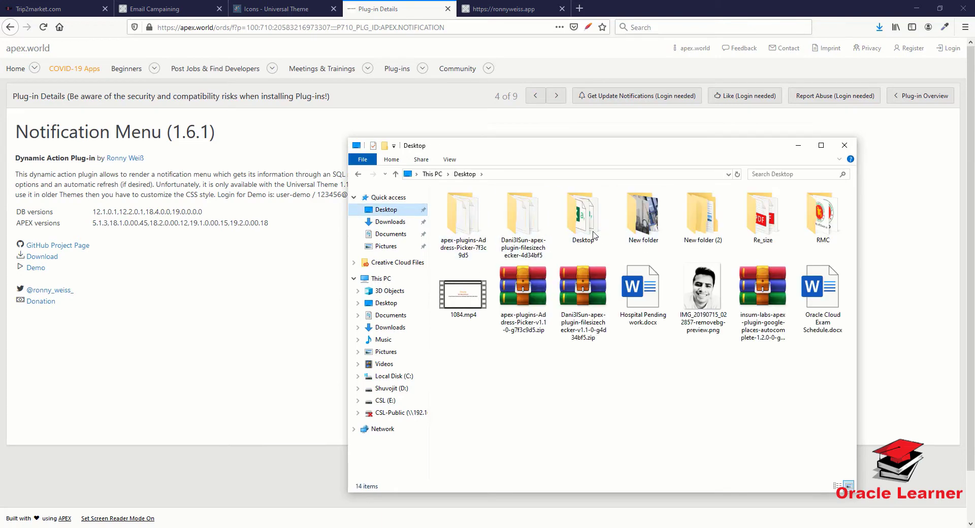
double_click(702, 223)
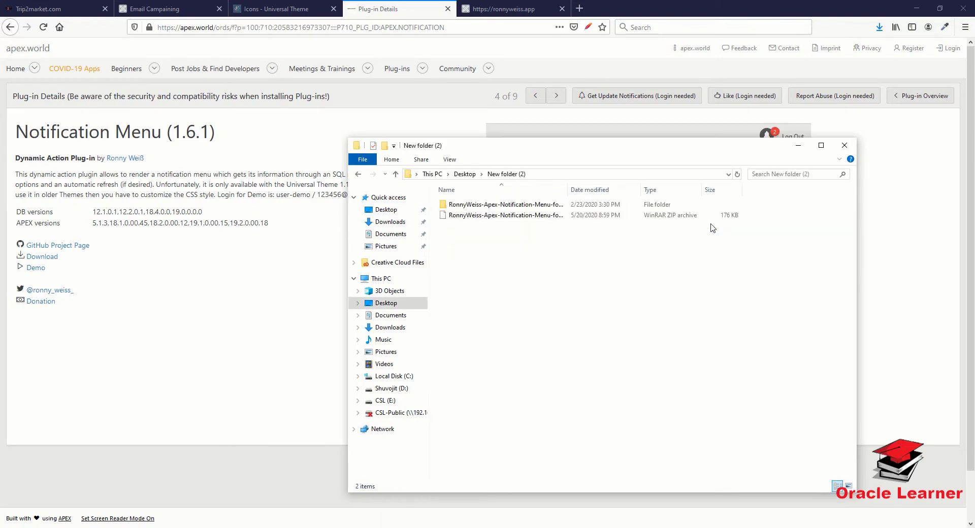
click(500, 217)
right_click(496, 217)
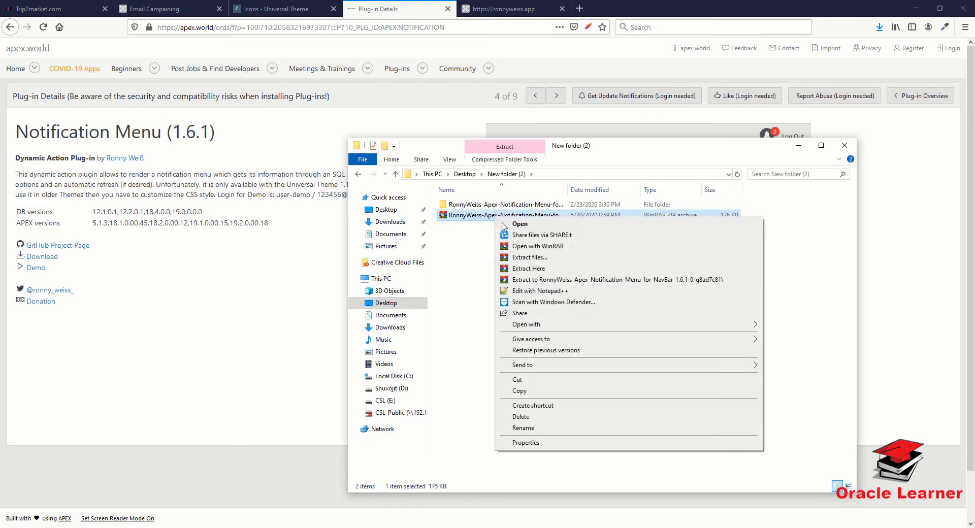
click(542, 269)
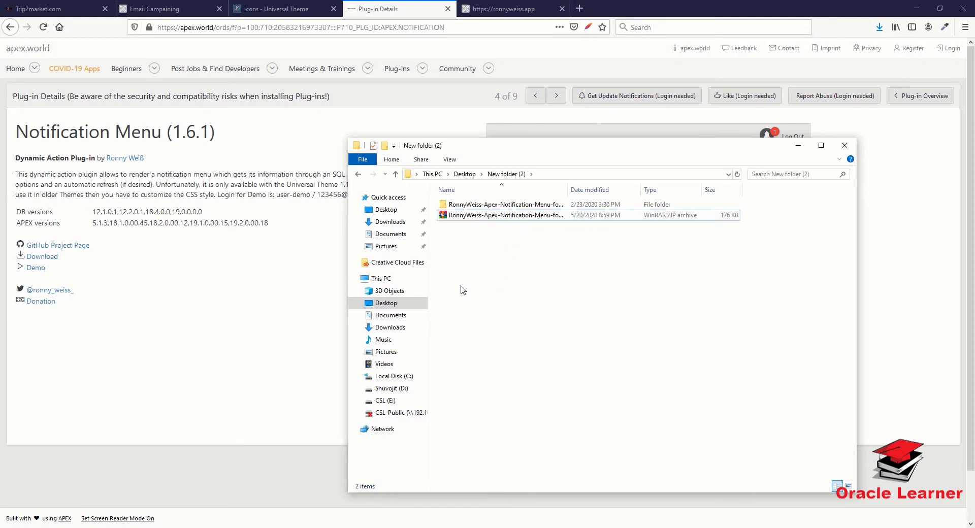
click(257, 288)
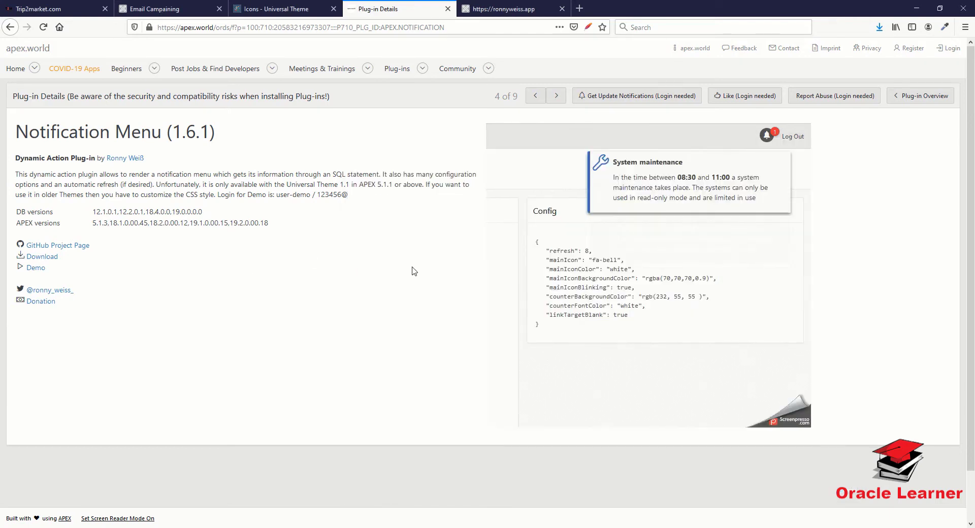
- Return to the Email Campaigning application and open the plug-in import page from its shared components
click(148, 7)
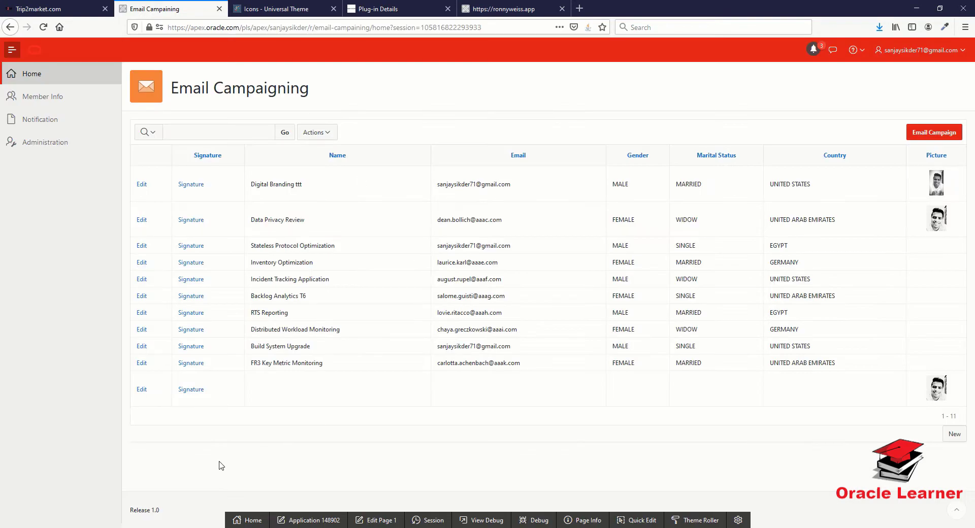
click(382, 523)
click(572, 321)
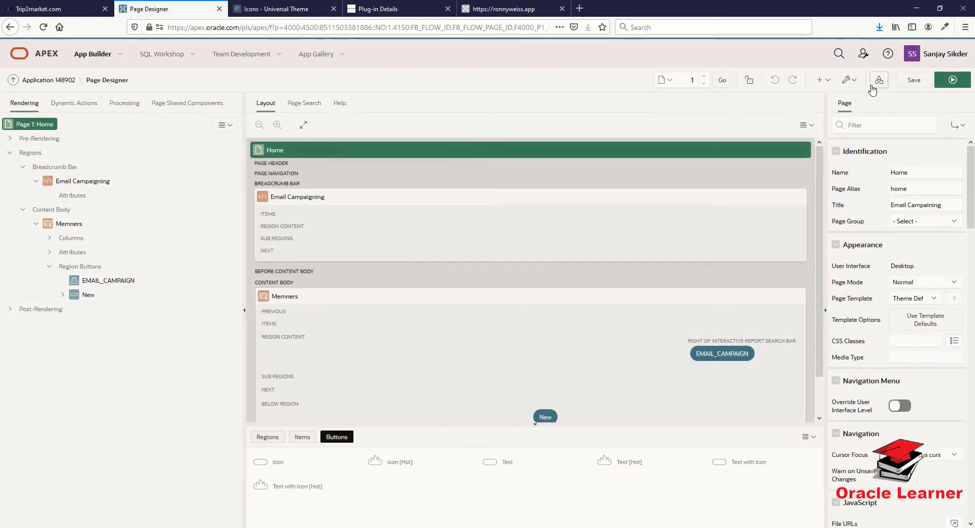
click(875, 83)
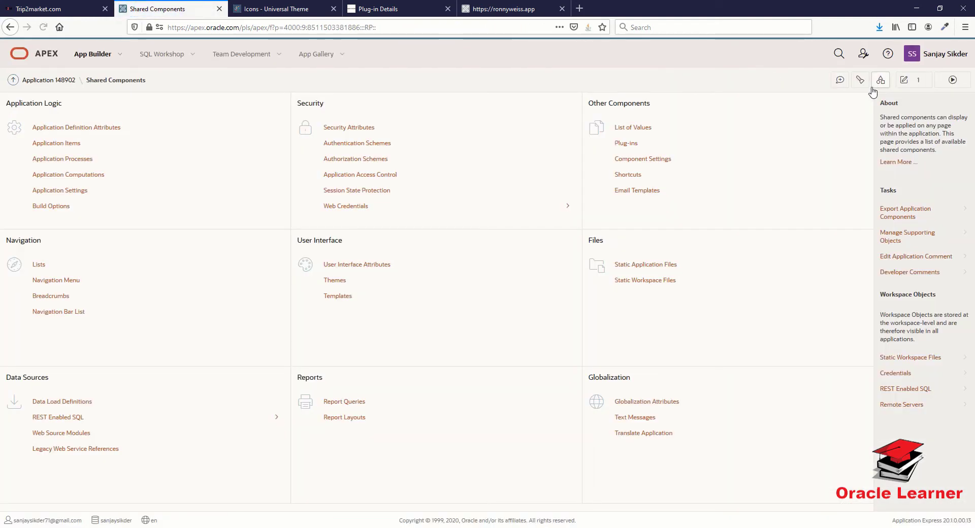
click(623, 149)
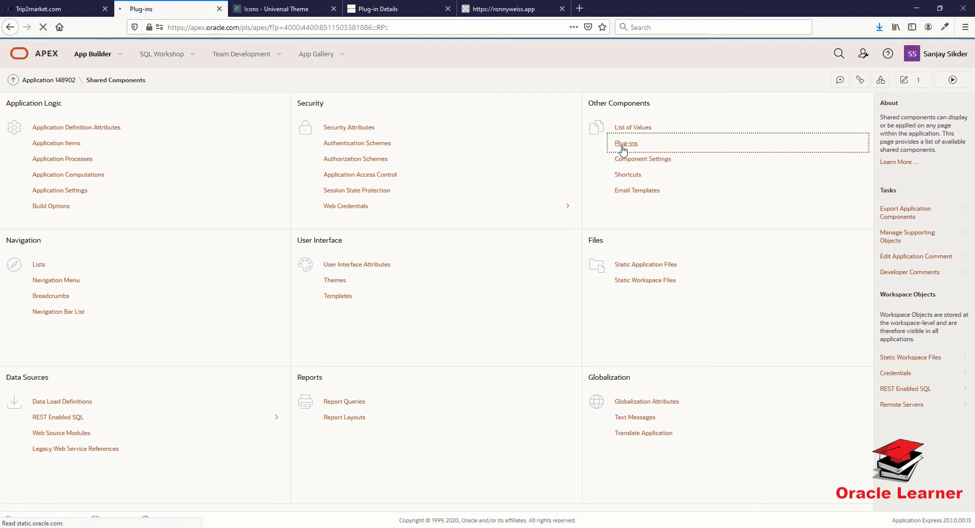
click(809, 125)
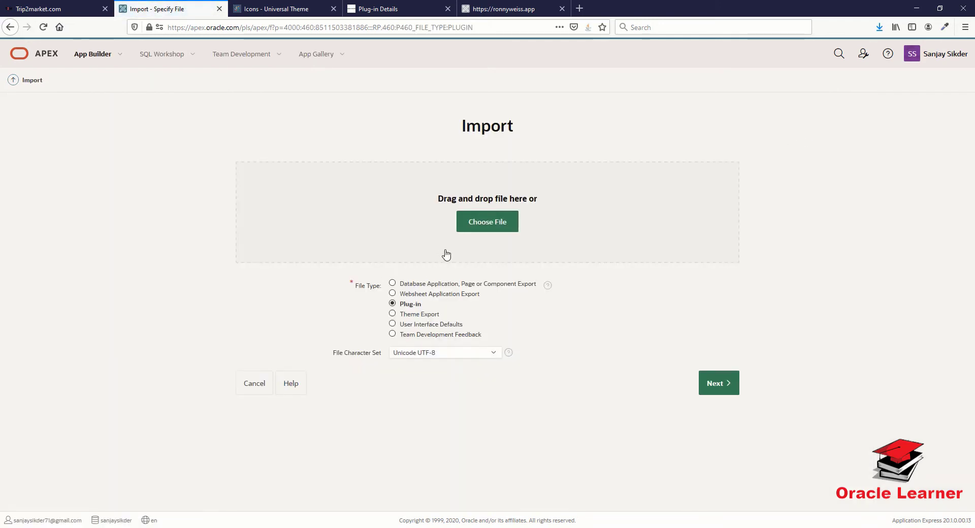
- Choose dynamic_action_plugin_apex_notification.sql from the extracted Notification Menu folder as the plug-in file to import
click(495, 227)
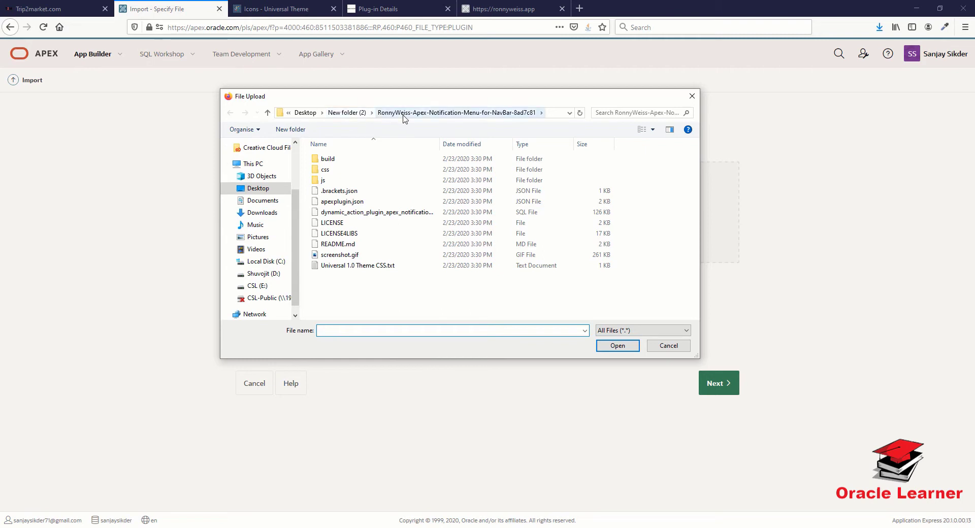
click(352, 113)
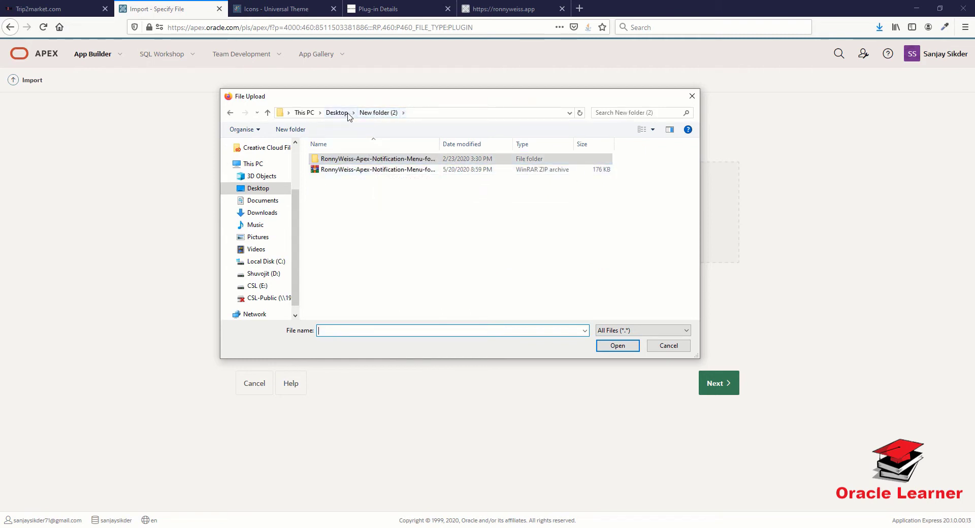
double_click(349, 159)
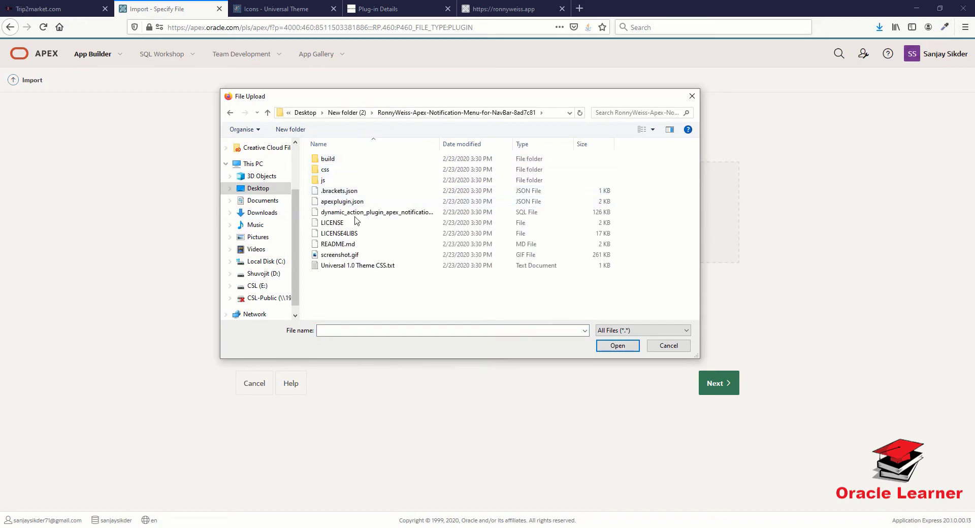
click(381, 213)
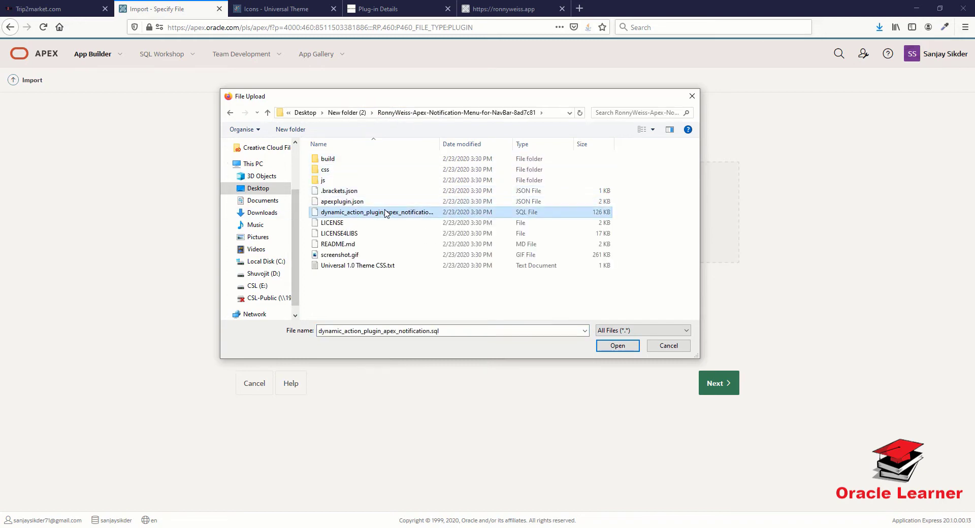
click(617, 346)
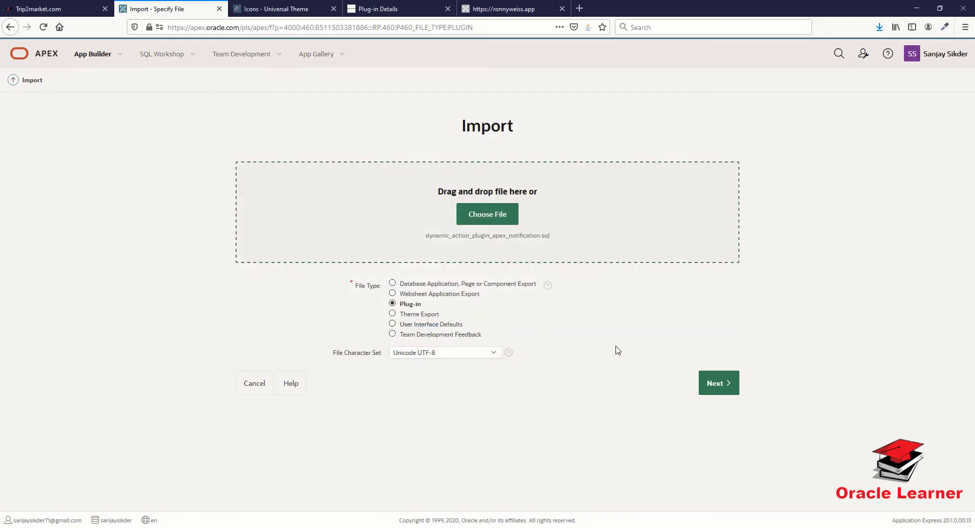
- Import the file and install APEX Notification Menu into application 148902 Email Campaining, replacing the existing plug-in
click(717, 390)
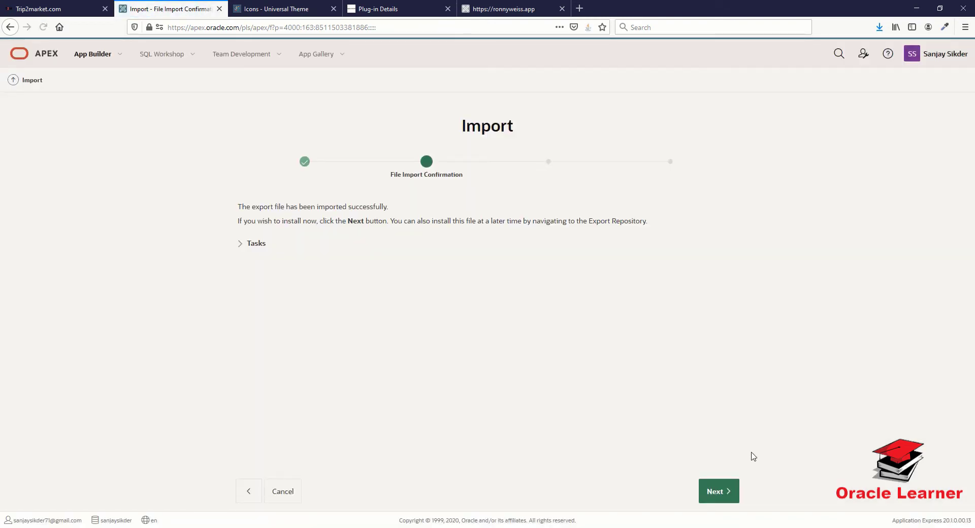
click(737, 500)
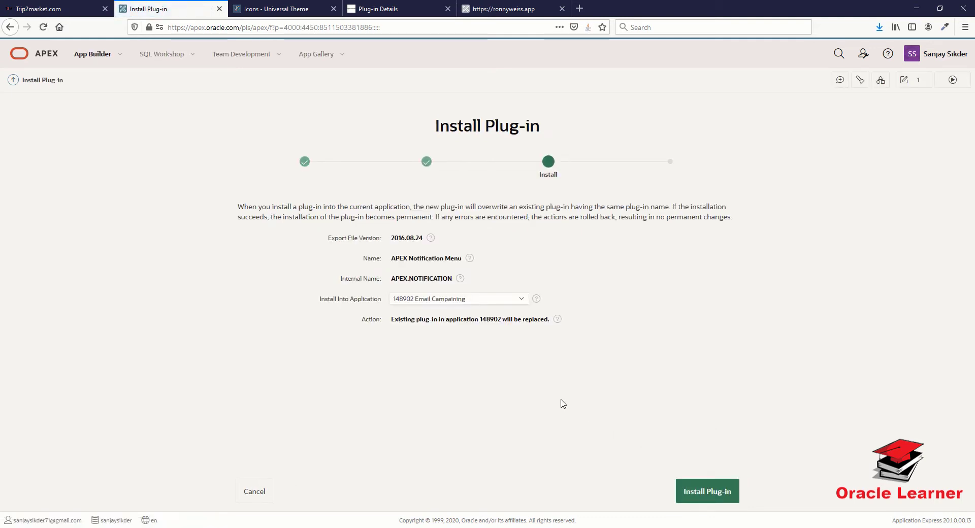
click(717, 488)
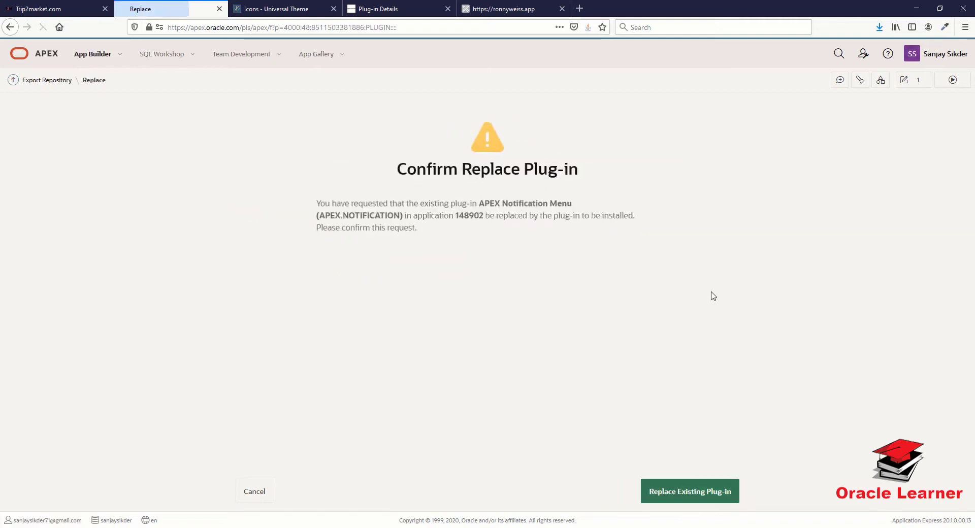
click(675, 491)
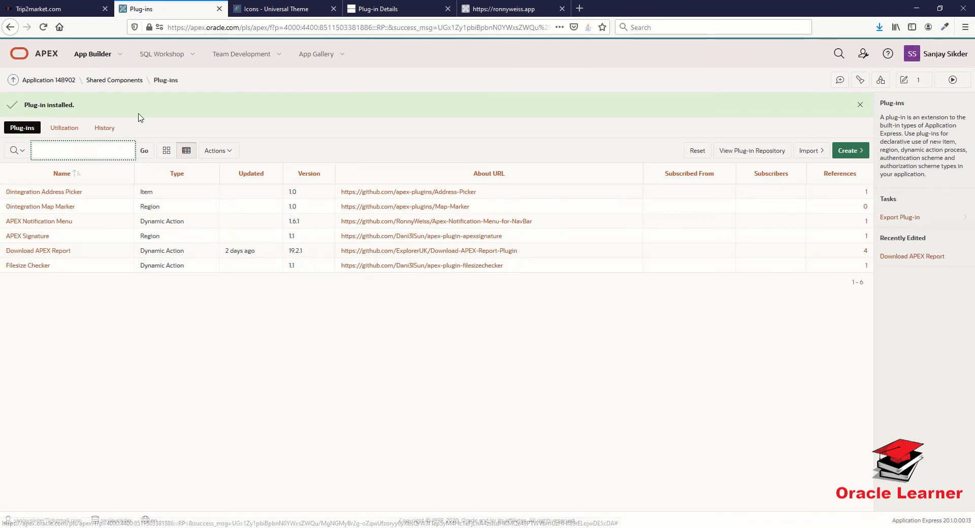
- Open Global Page - Desktop of application 148902 in Page Designer and save the page
click(55, 83)
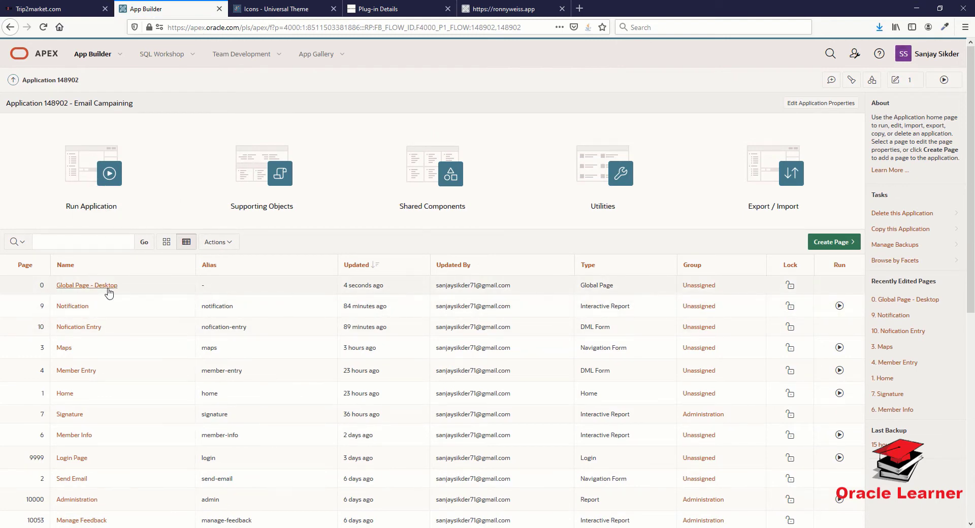
click(92, 288)
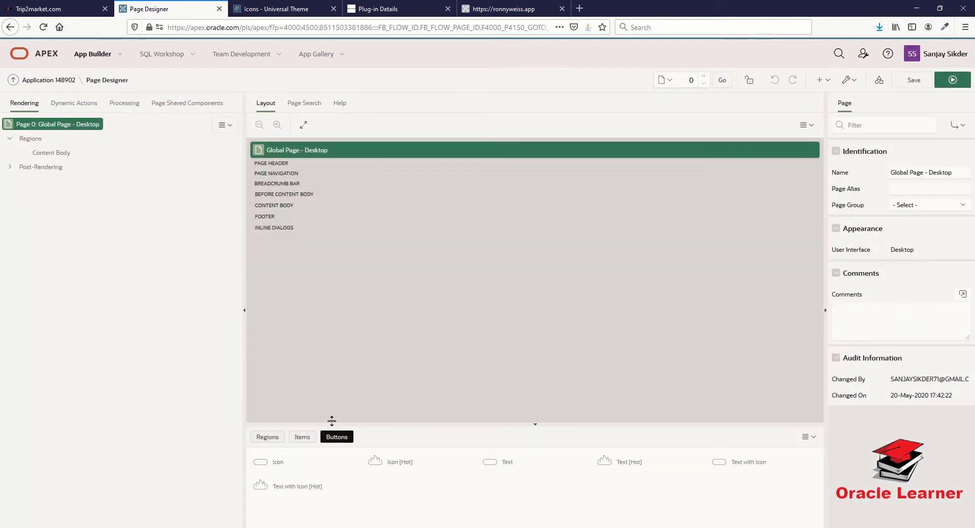
key(ctrl+alt+s)
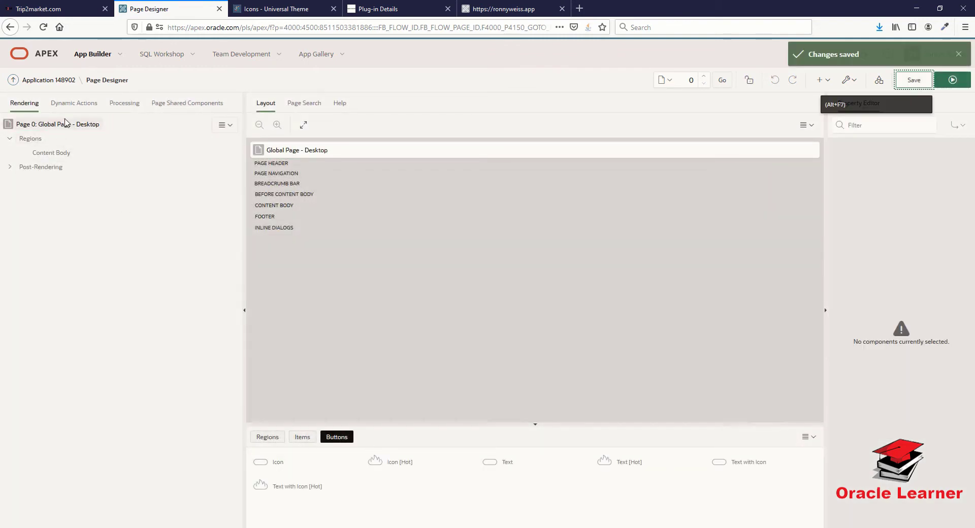
- Create a Page Load dynamic action on the global page and name it notification
click(74, 104)
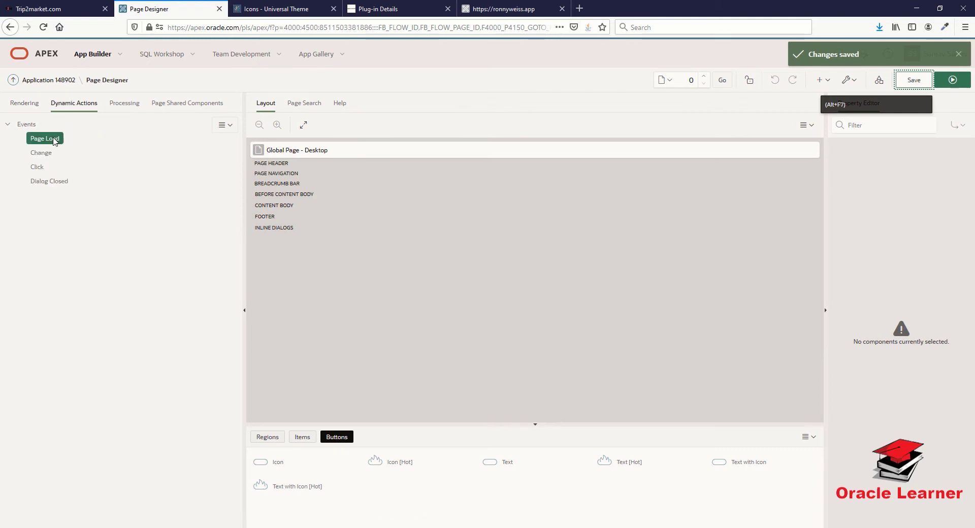
right_click(53, 140)
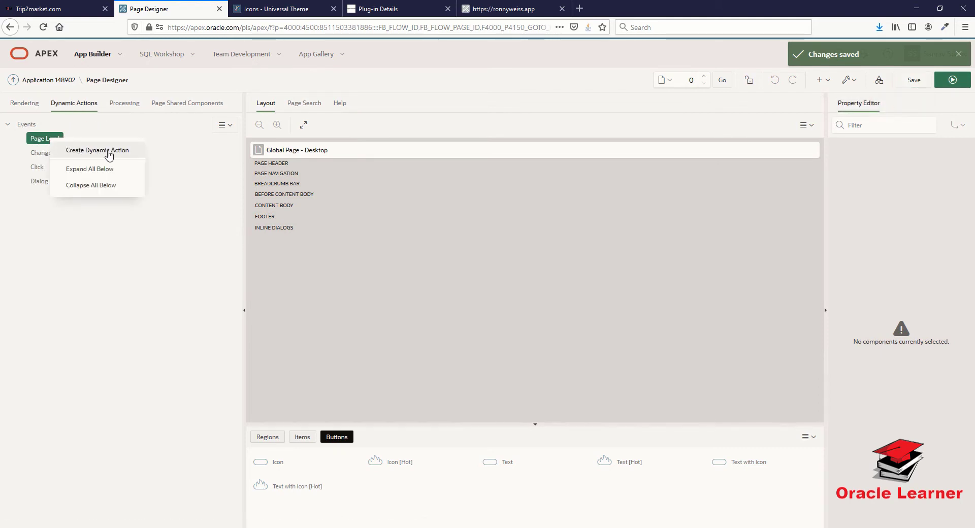
click(106, 151)
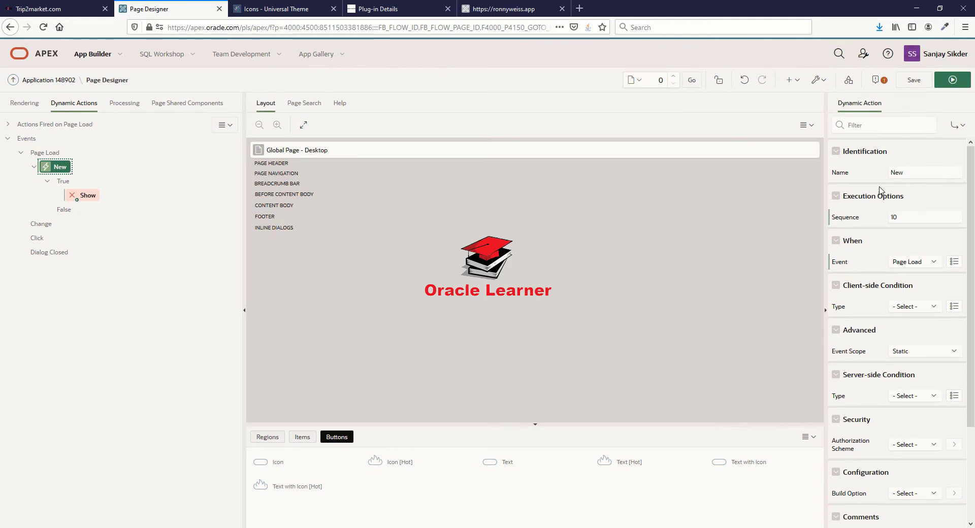
double_click(938, 174)
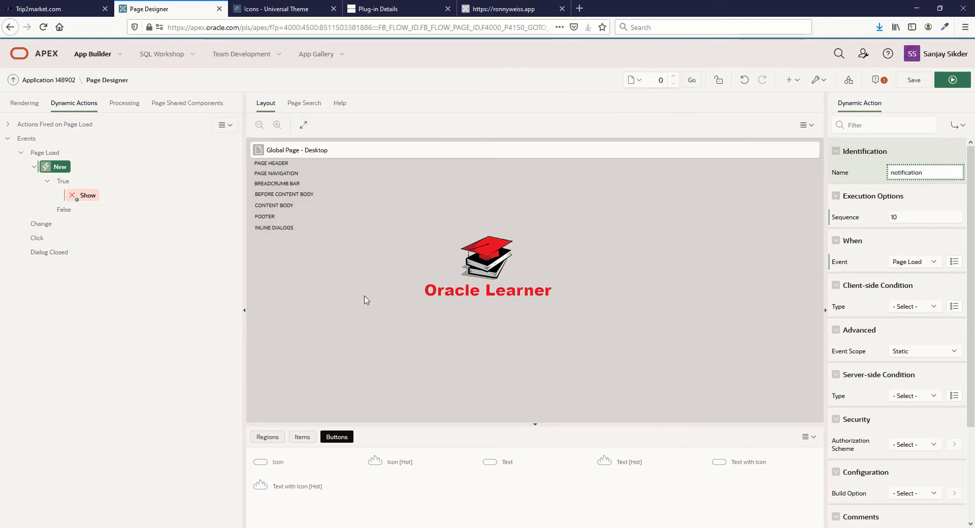
- Set the notification dynamic action's true action to APEX Notification Menu [Plug-In] and save the page
click(90, 196)
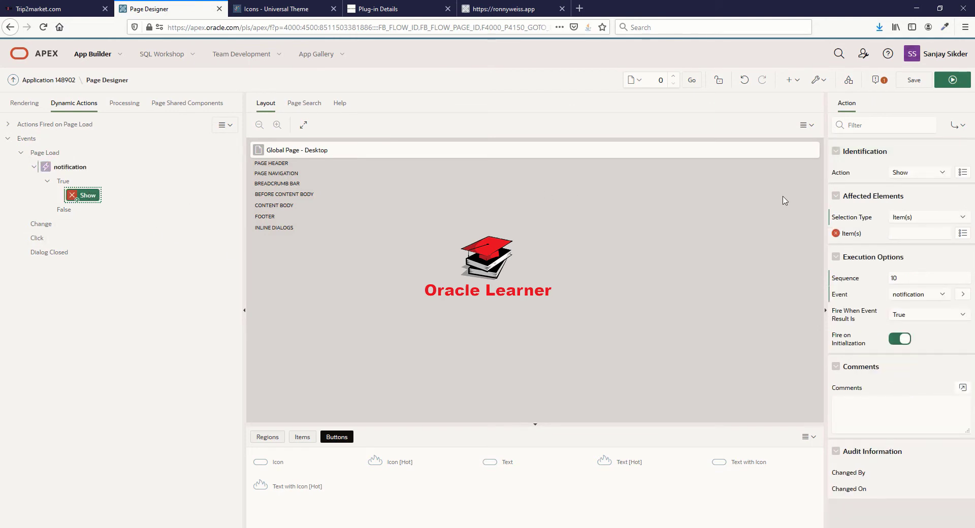
click(907, 173)
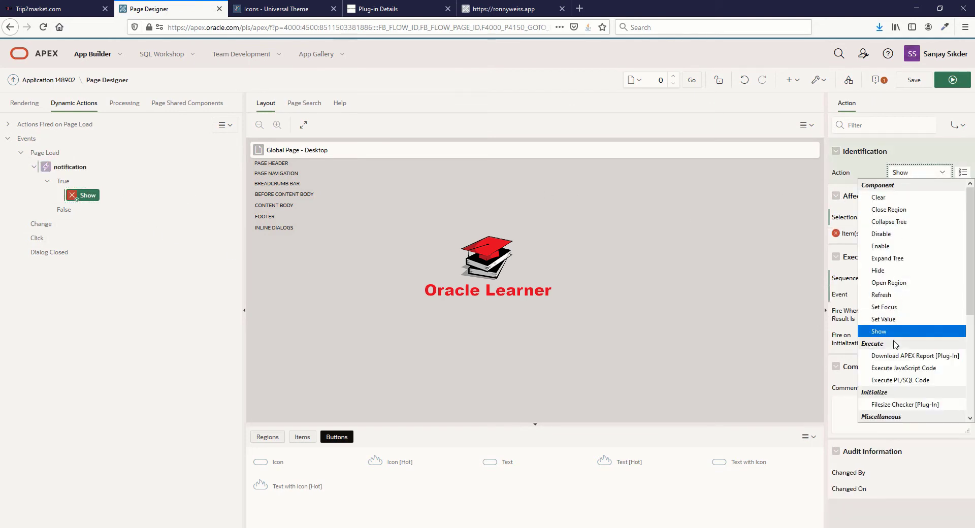
scroll(896, 379, down, 2)
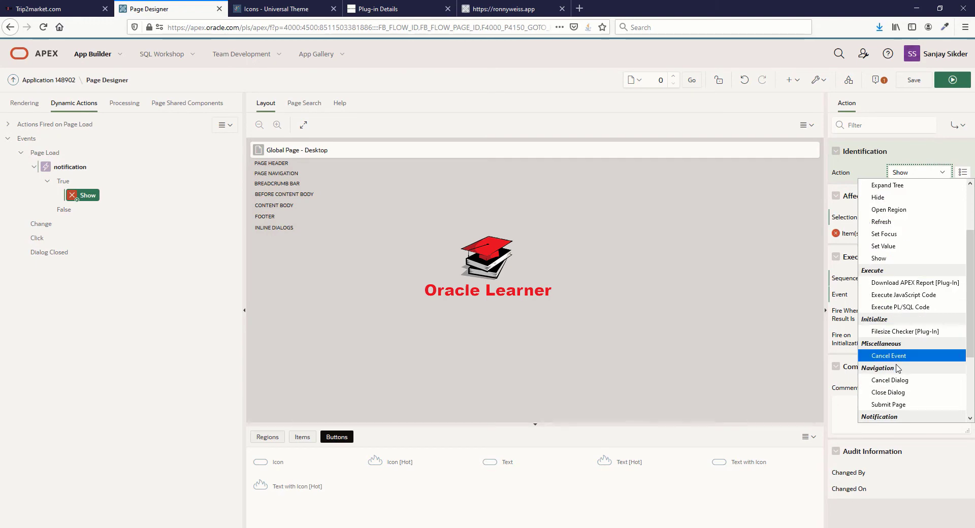
scroll(890, 371, down, 2)
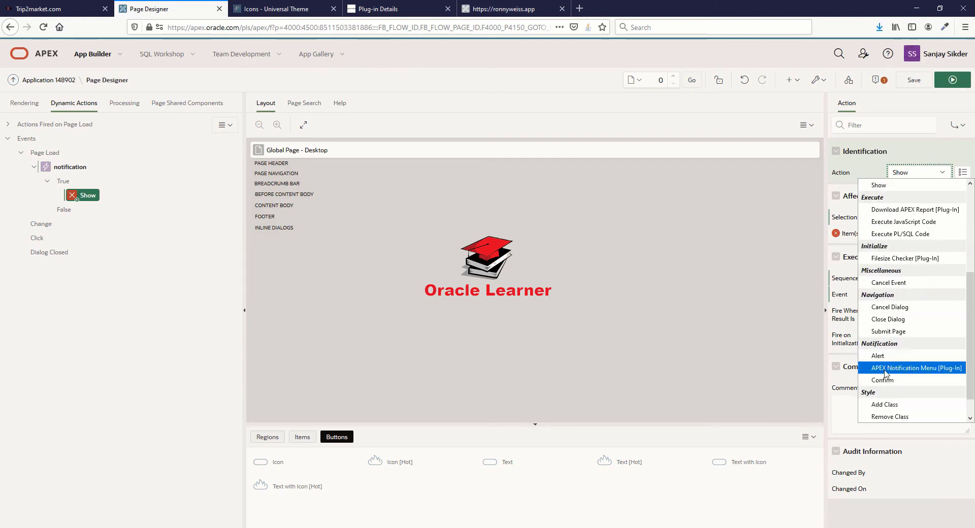
click(920, 368)
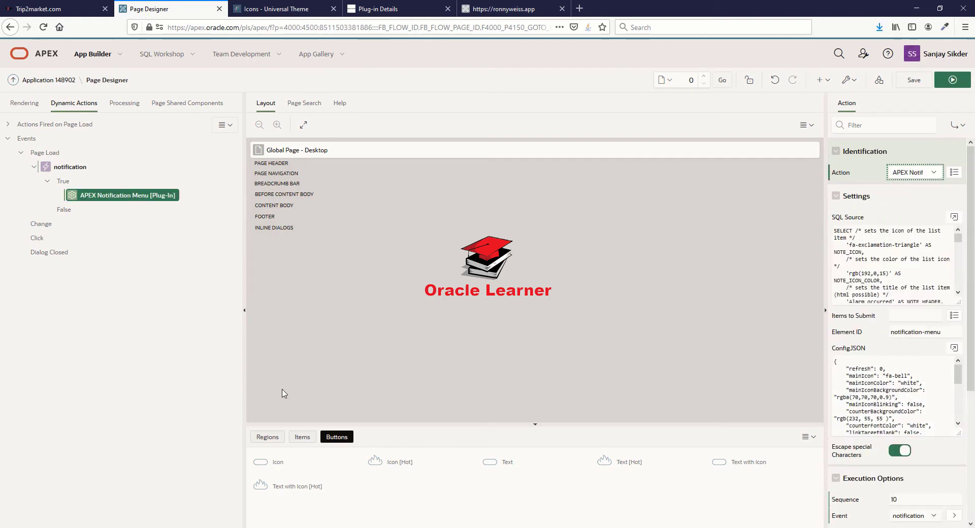
click(117, 195)
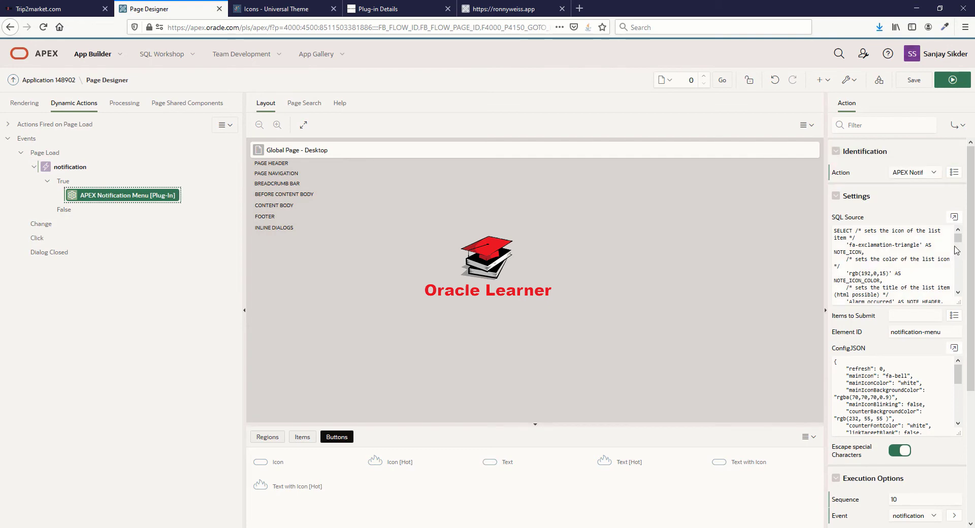
click(913, 80)
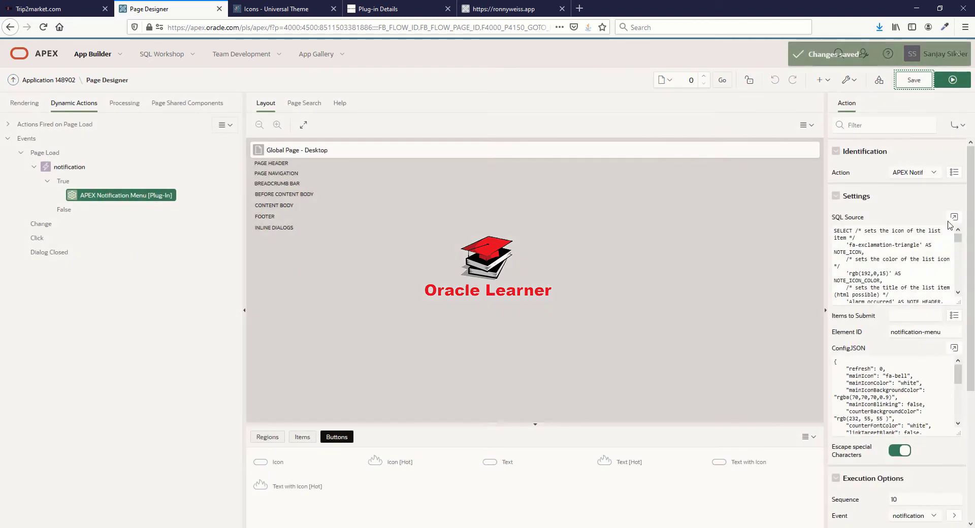
- Review the plug-in action's default SQL Source and ConfigJSON code, accept both as they are and save the page
click(952, 218)
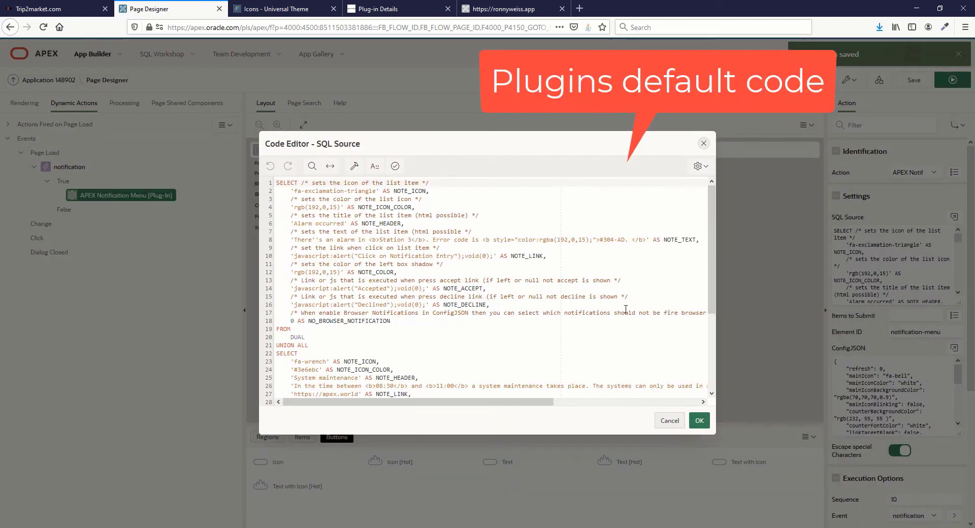
click(699, 420)
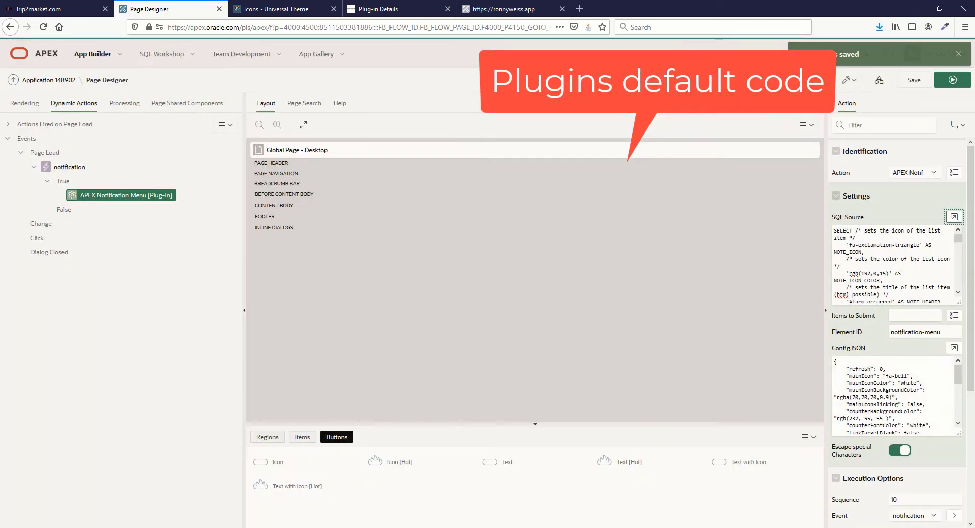
click(949, 347)
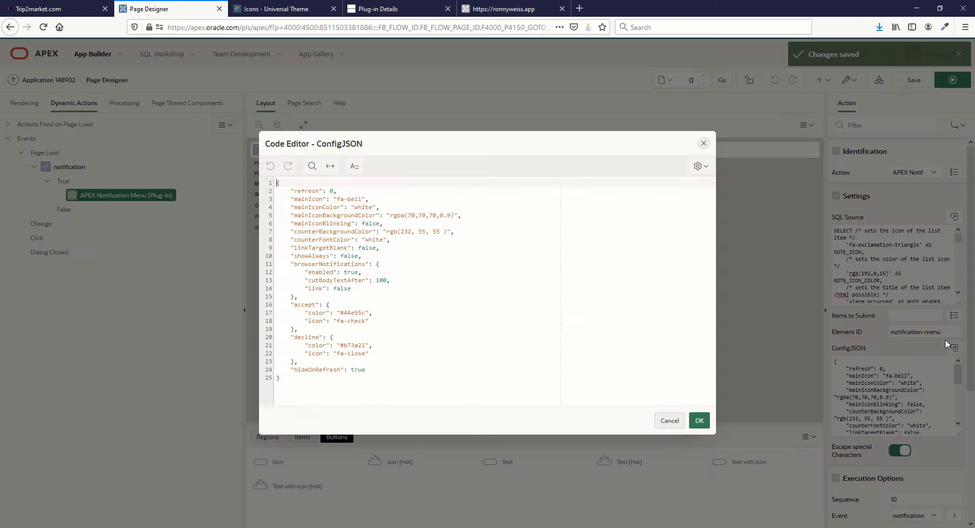
click(699, 421)
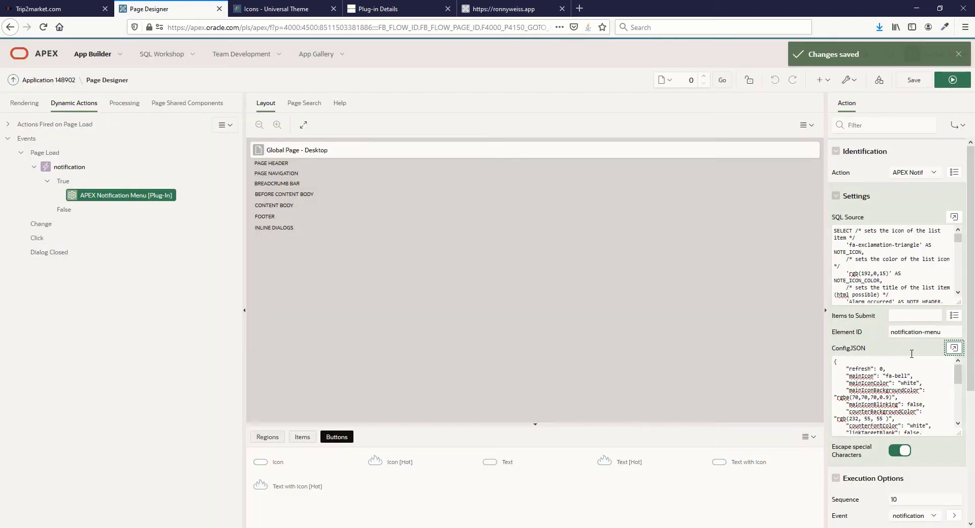
click(913, 81)
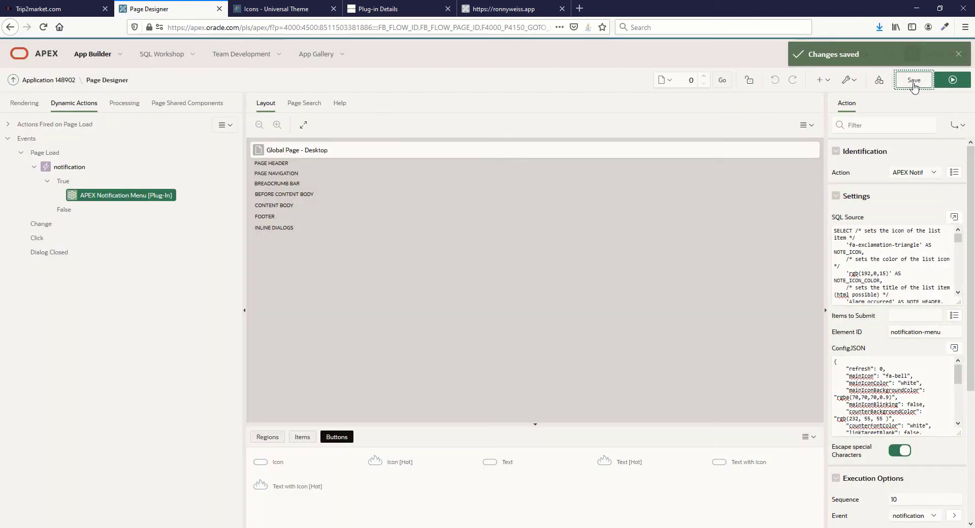
- Run page 1 of the application and open and close the bell notification menu in the navigation bar to test it
double_click(689, 79)
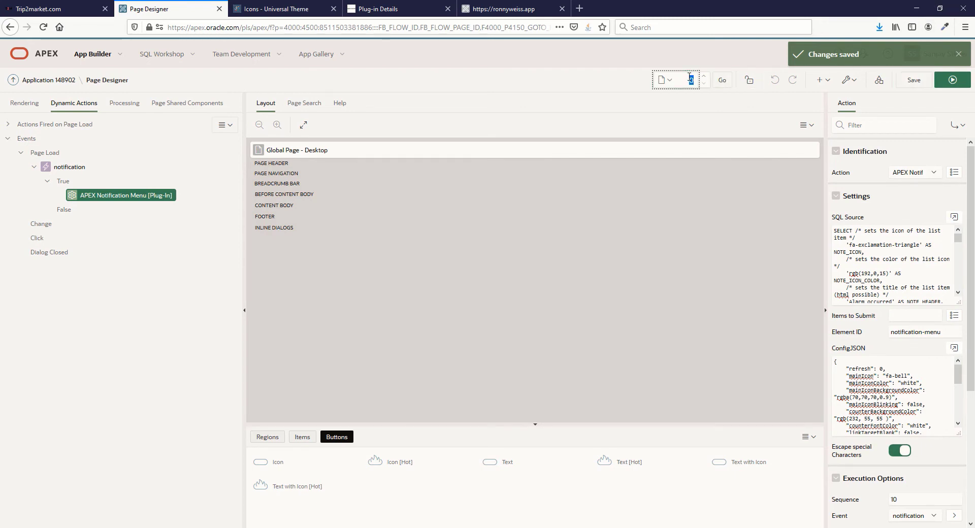
click(720, 81)
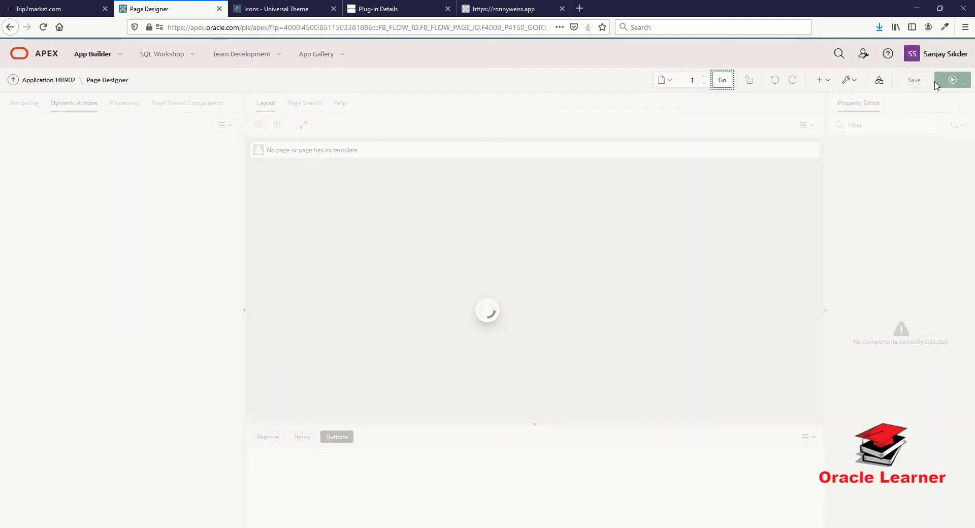
click(951, 80)
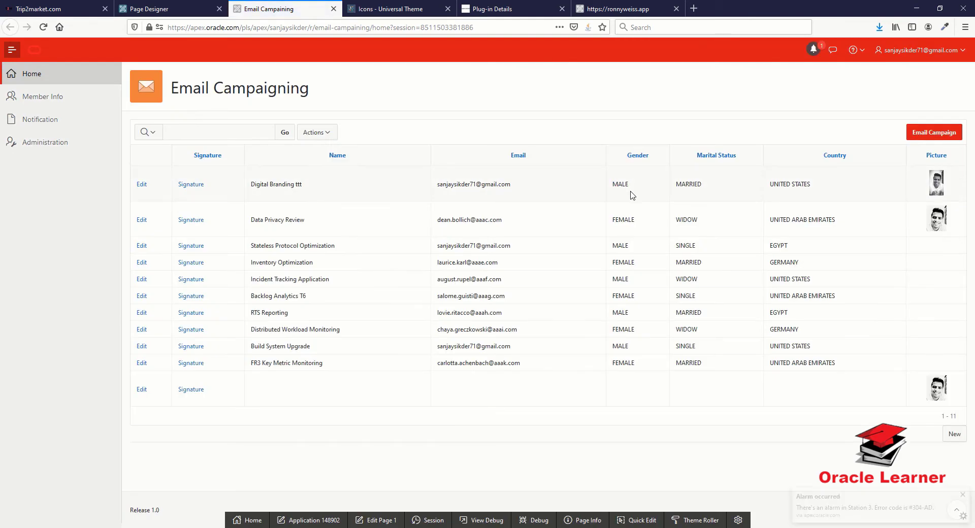
click(813, 56)
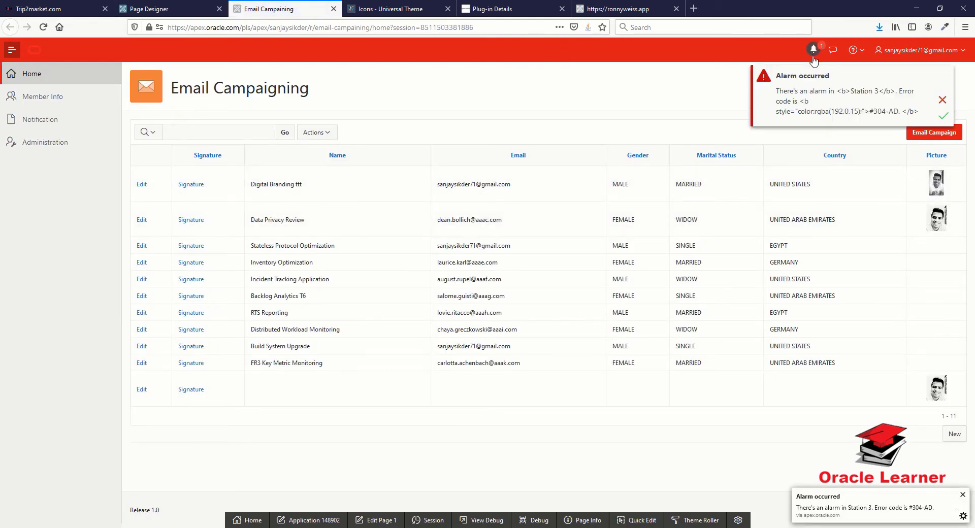
click(814, 57)
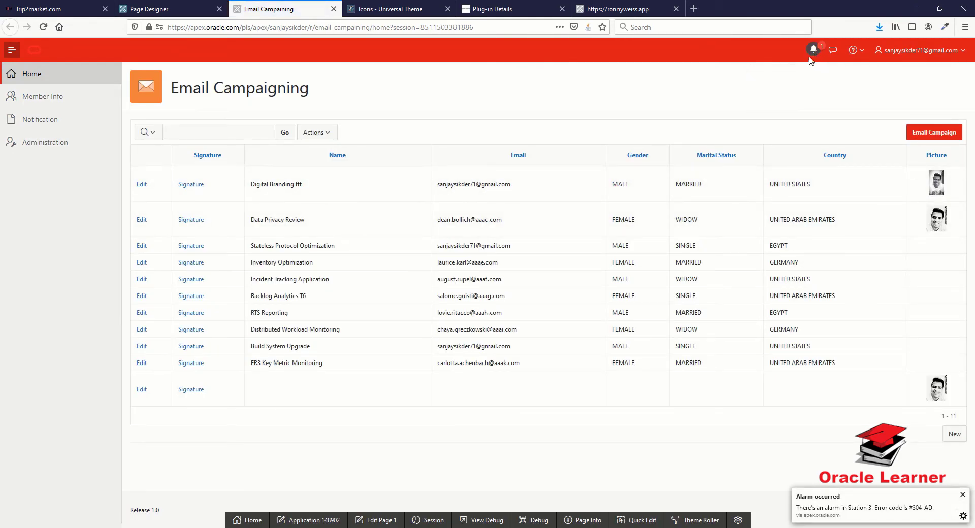
click(812, 58)
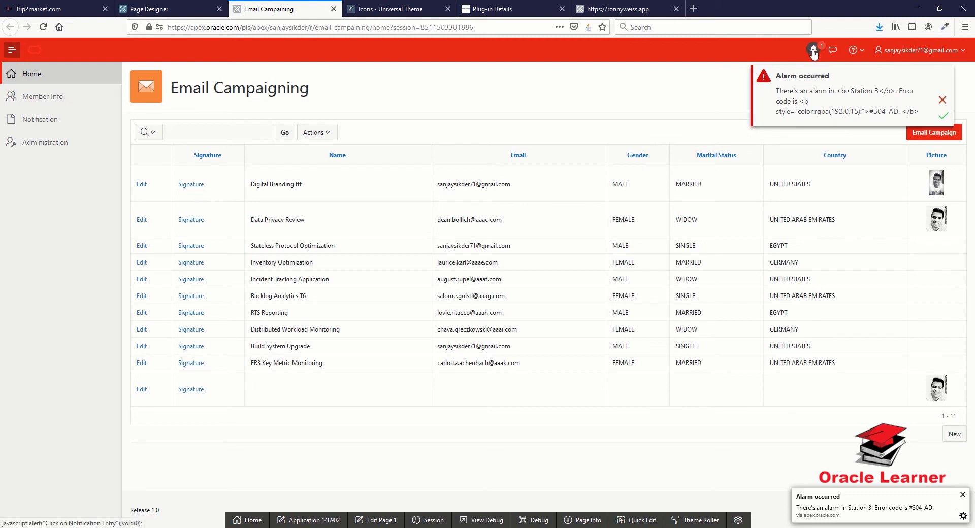
click(813, 51)
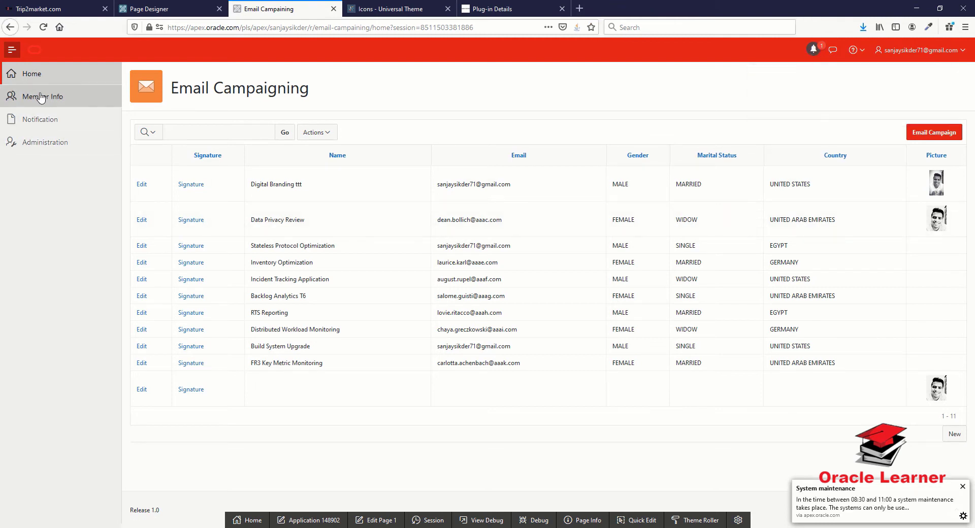
- Start a new entry on the Notification page with type Holiday and message "The office will be closed tomorrow due to the cyclone."
click(30, 123)
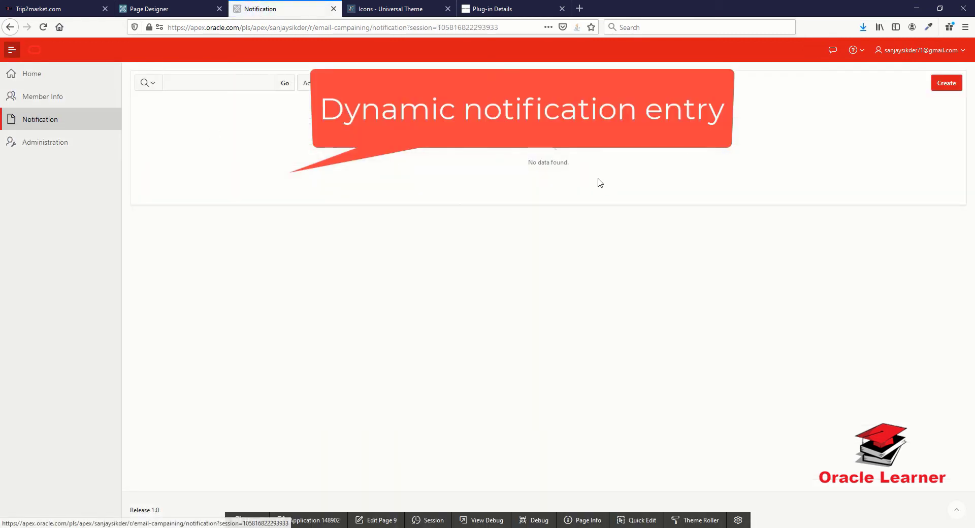
click(945, 84)
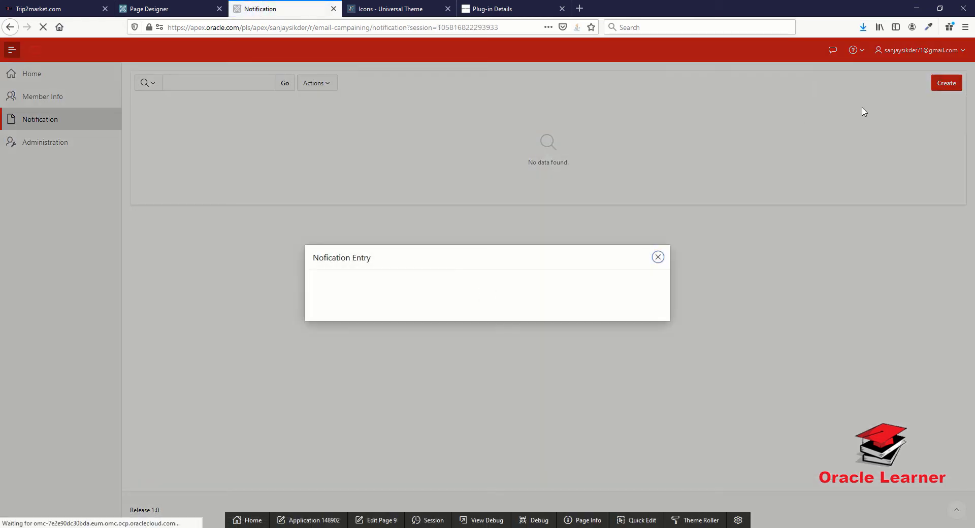
click(355, 252)
click(340, 280)
click(341, 287)
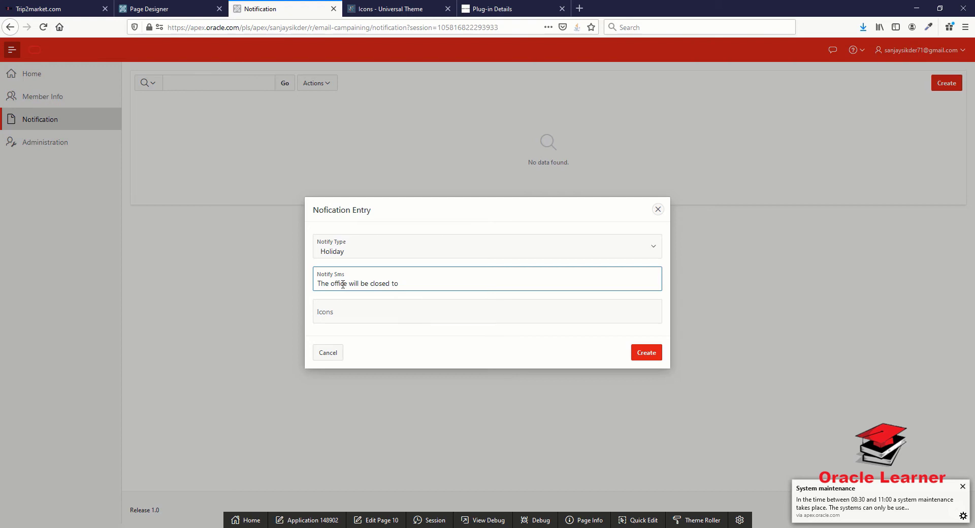
key(BackSpace)
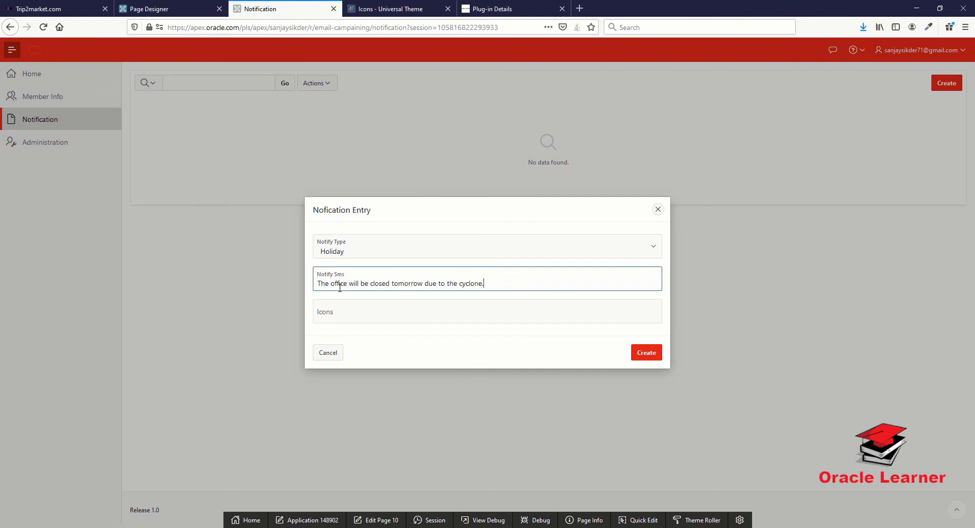
- Find fa-bell on the Universal Theme icons page, copy its name into the entry's Icons field and create the notification
click(338, 307)
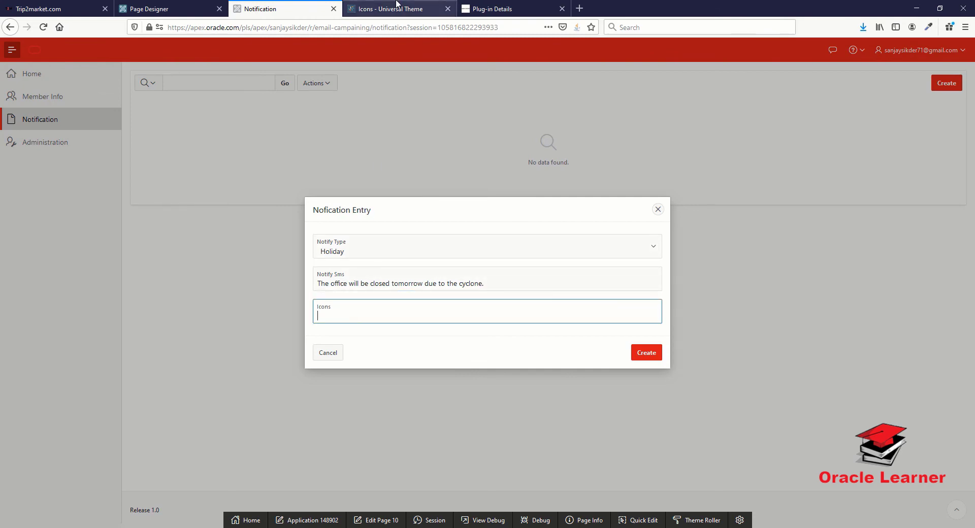
click(397, 6)
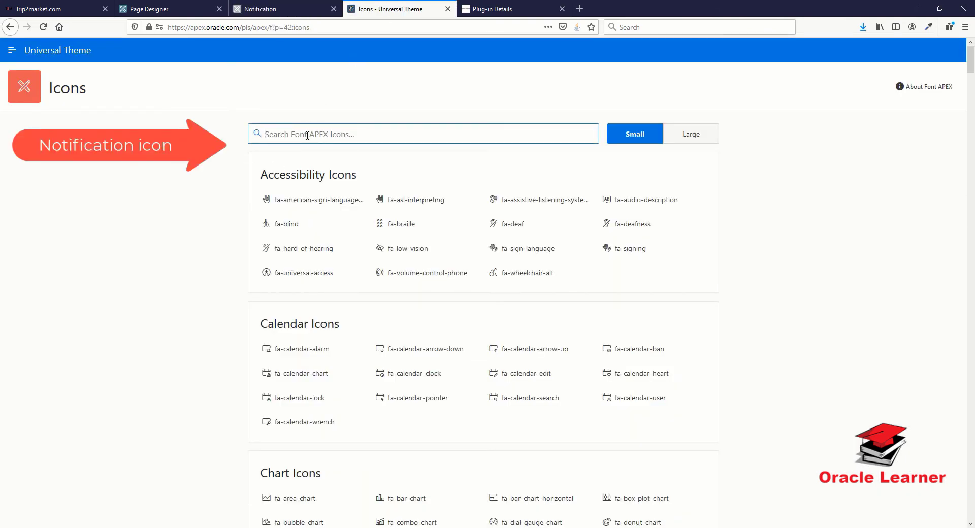
text(bel)
click(292, 201)
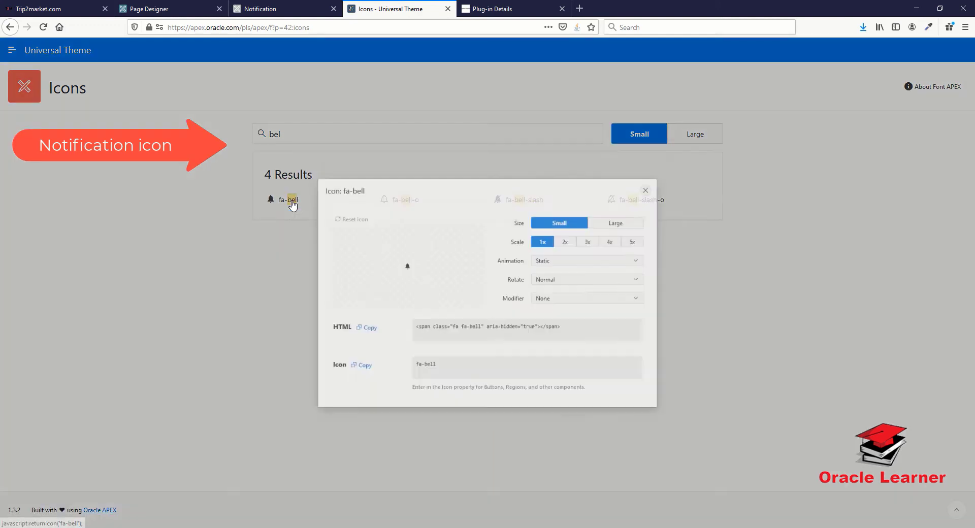
click(361, 365)
click(282, 5)
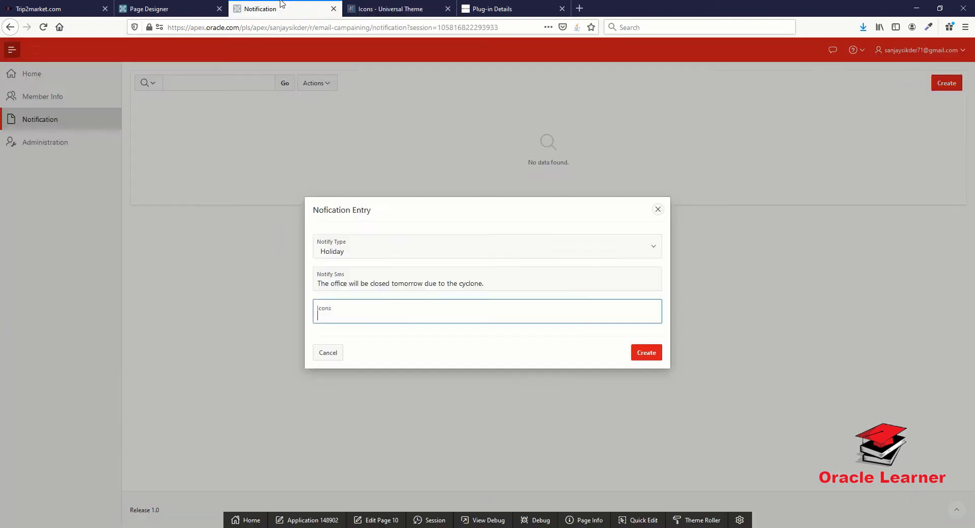
key(ctrl+v)
click(650, 357)
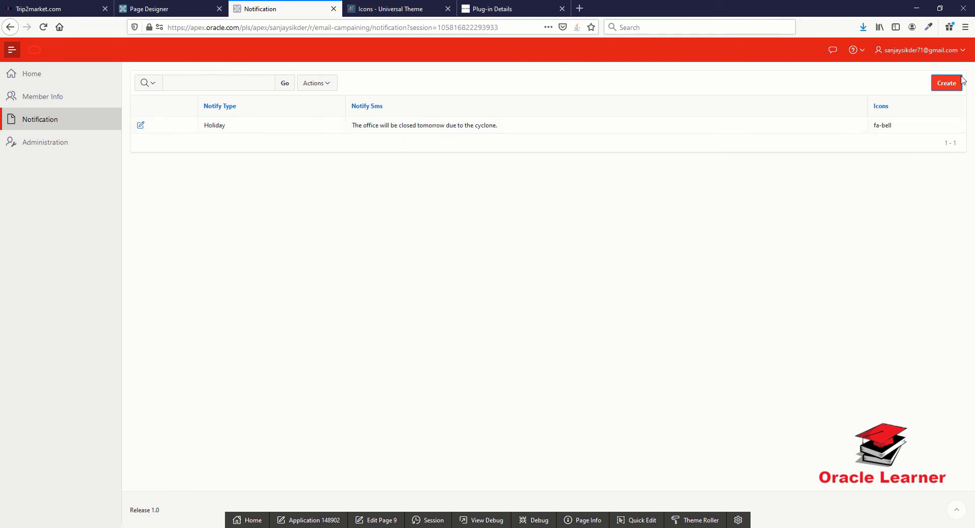
- Start another notification entry with type Meeting Day and message "The meeting will be held on today at 4:30pm."
click(946, 83)
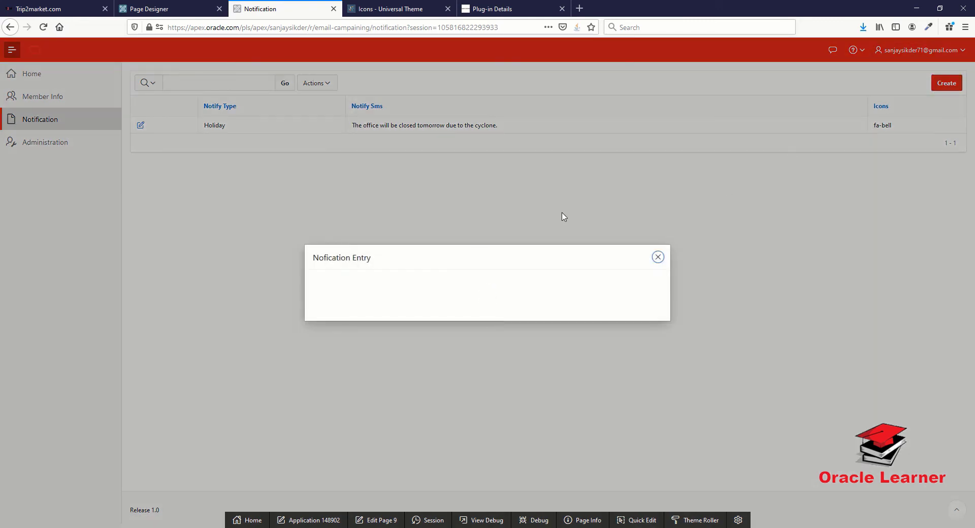
click(361, 253)
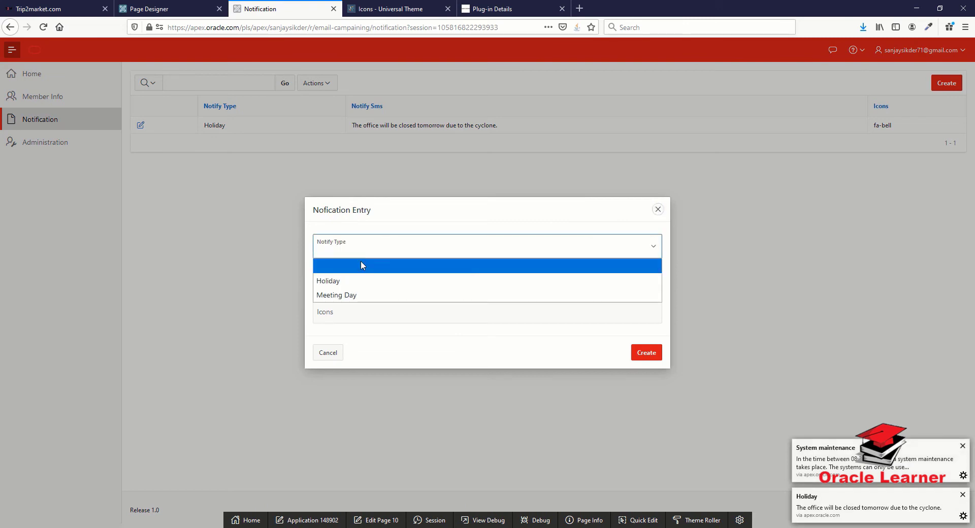
click(354, 296)
click(372, 279)
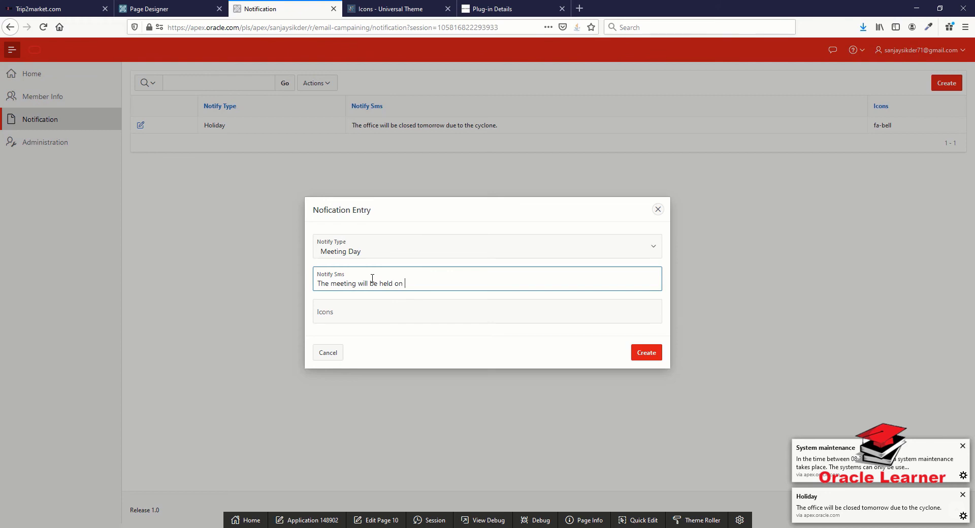
text(oday at 4:30pm.)
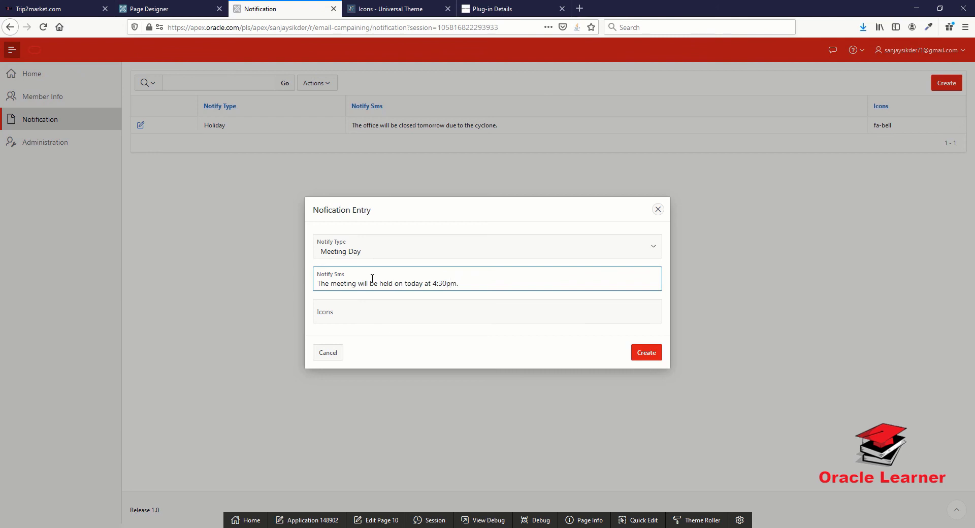
- Copy the icon name fa-bell-o from the Universal Theme icons page into the entry's Icons field and create the notification
click(358, 305)
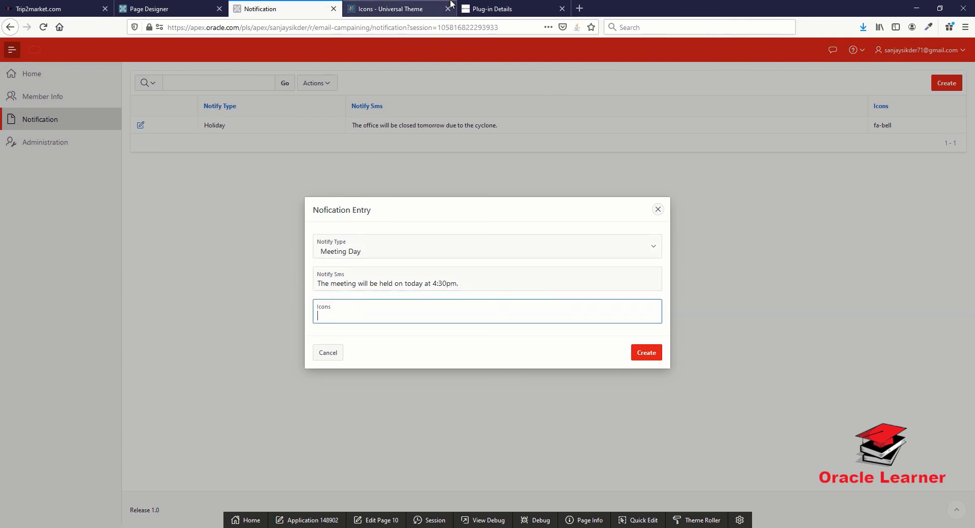
click(391, 9)
click(657, 173)
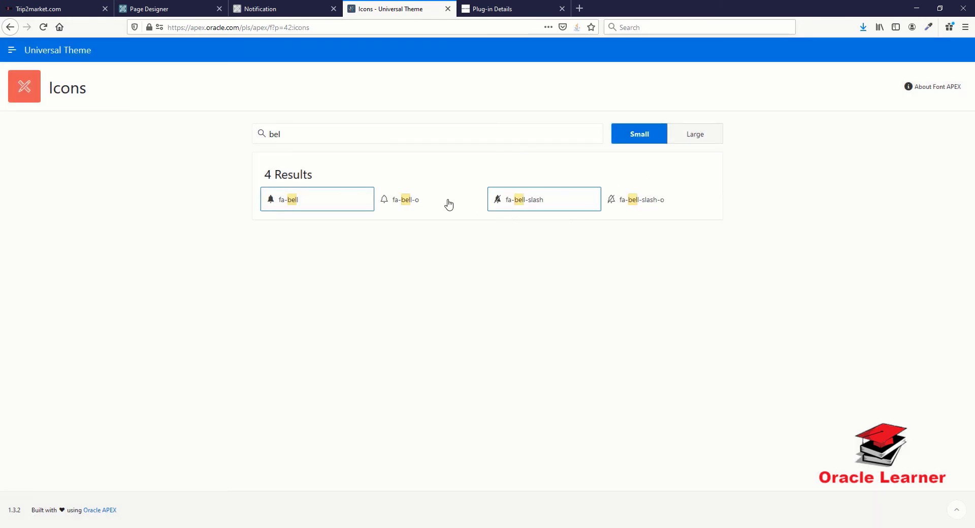
click(405, 205)
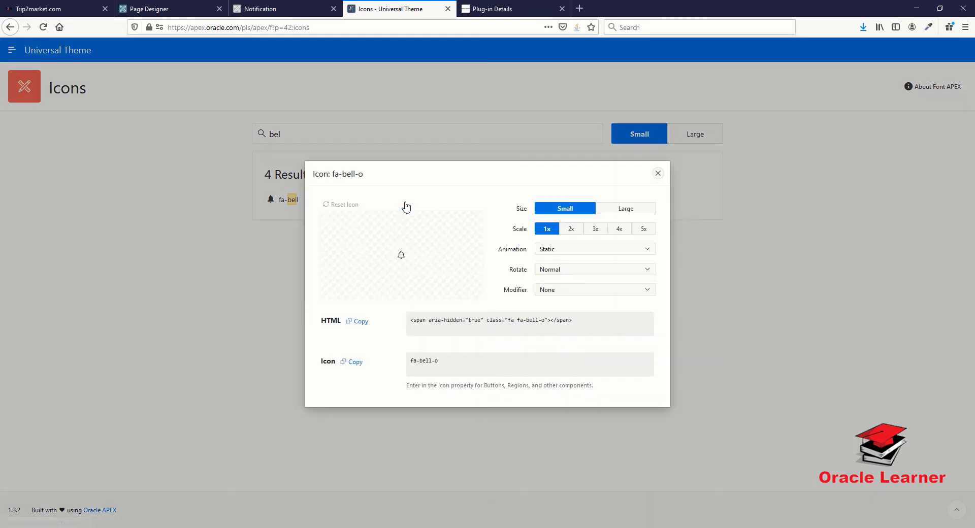
click(353, 362)
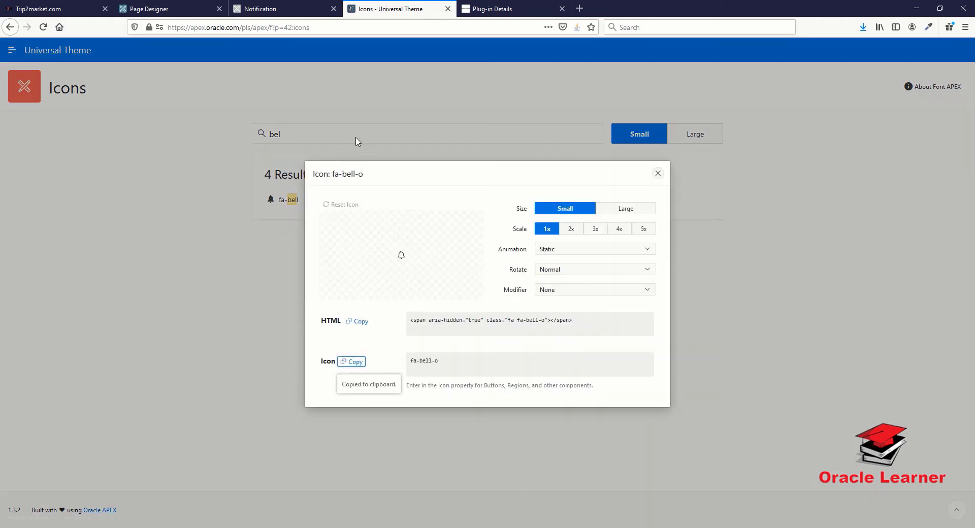
click(293, 7)
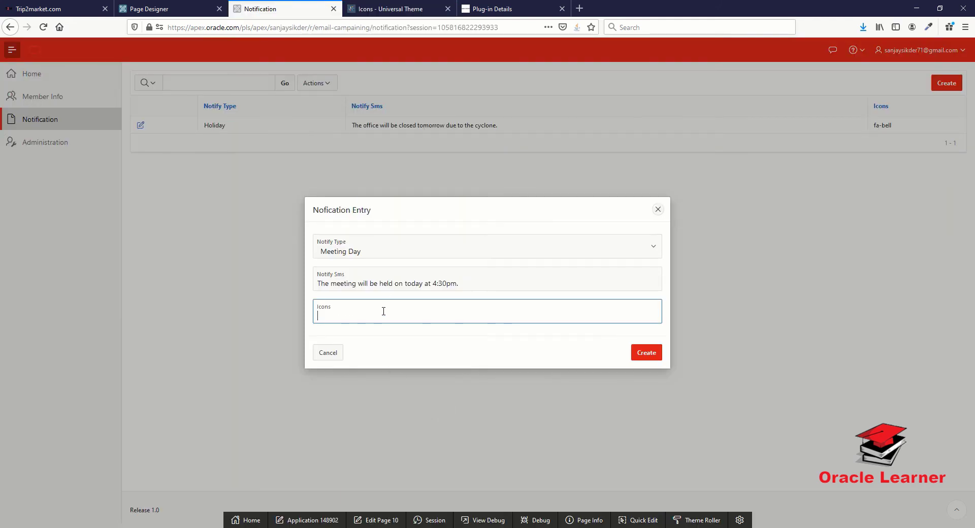
key(ctrl+v)
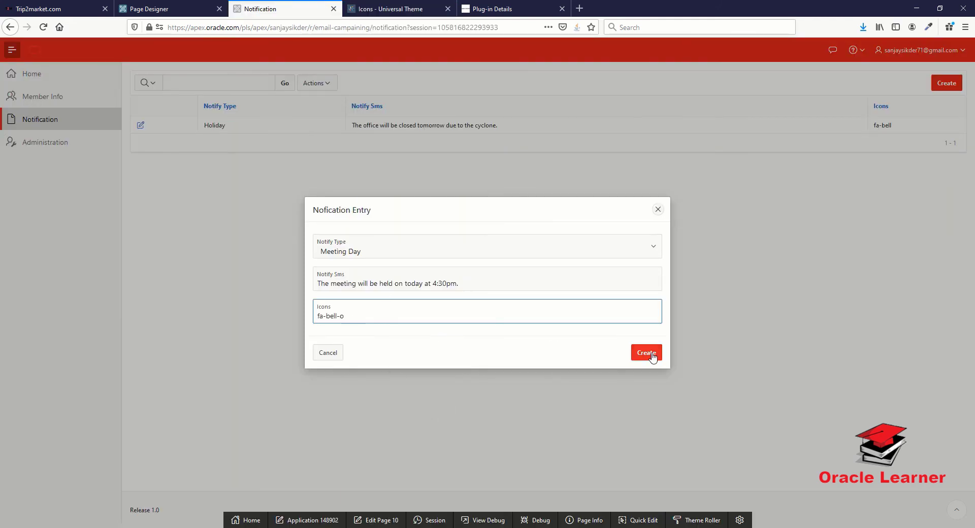
click(636, 356)
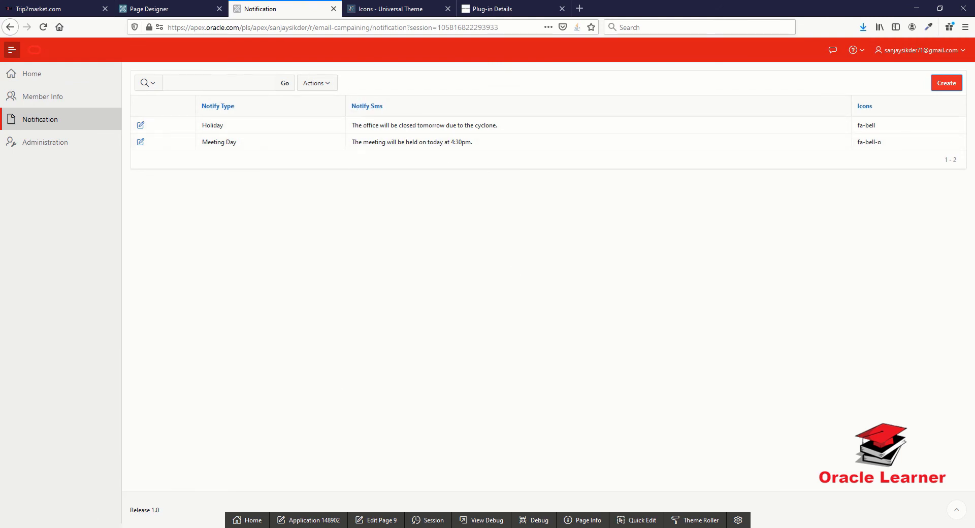
- Return to the application's page list, open Global Page - Desktop and select the notification dynamic action's APEX Notification Menu action
click(387, 521)
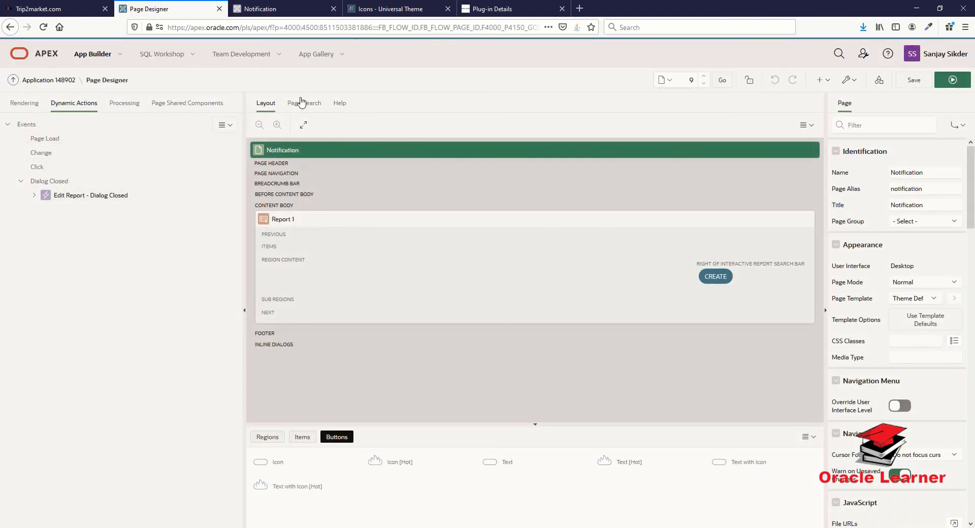
click(54, 80)
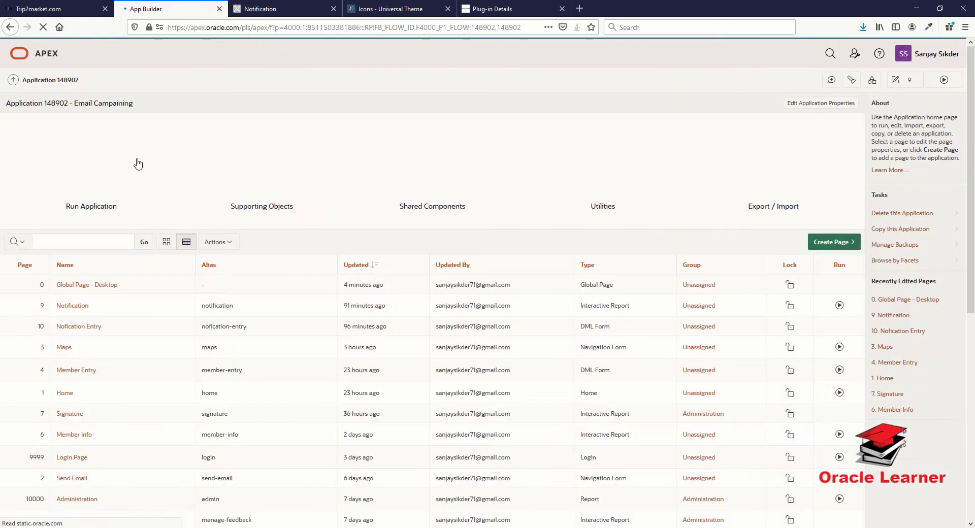
click(80, 286)
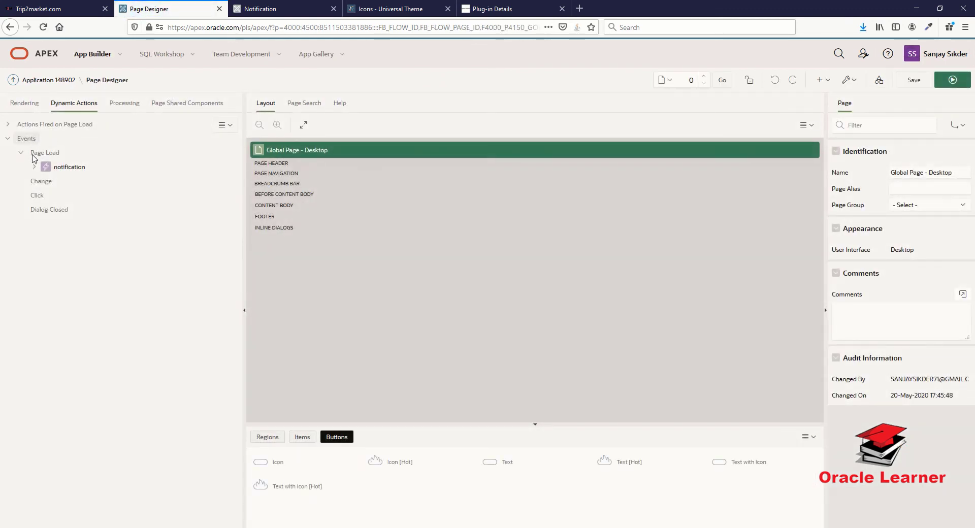
click(120, 195)
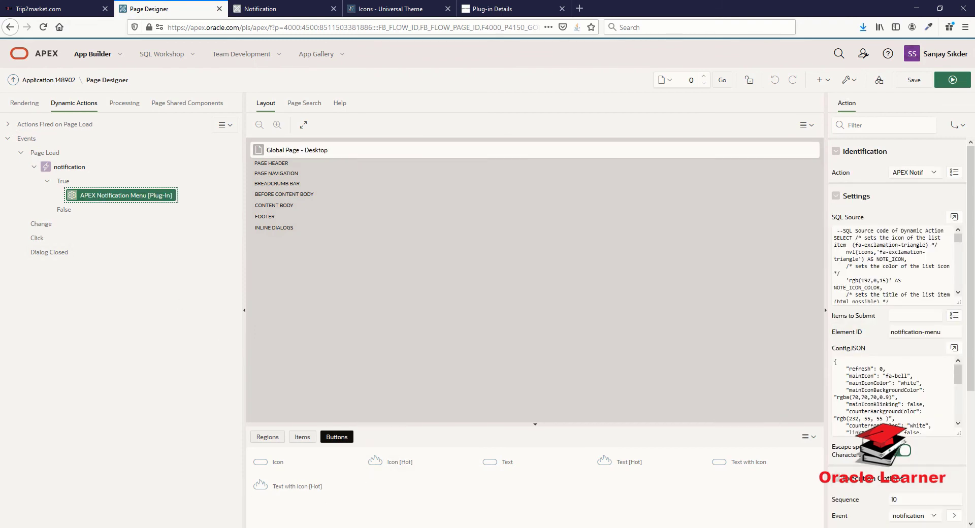
- Switch to Notepad++, copy the whole "SQL Source code of Dynamic Action" query on the notifications table and return to Page Designer
key(alt+Tab)
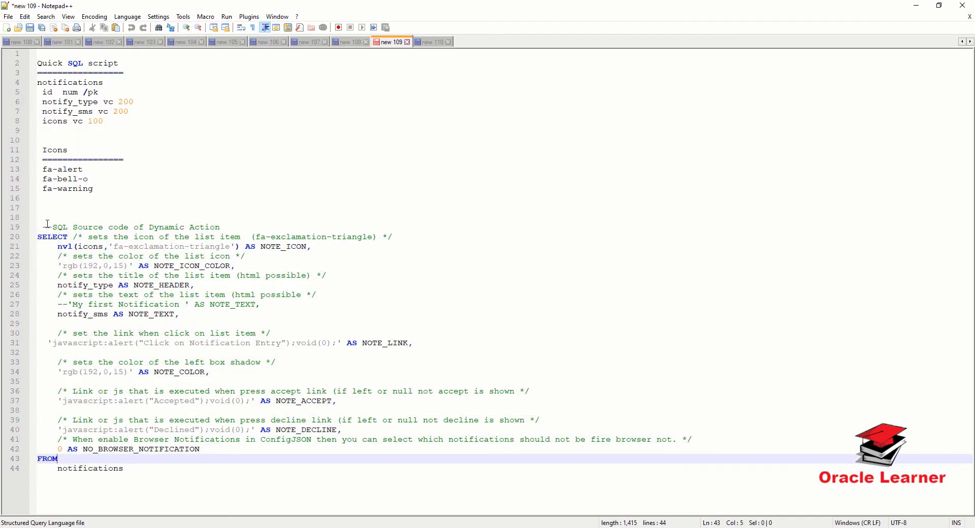
drag(46, 218, 89, 521)
key(ctrl+c)
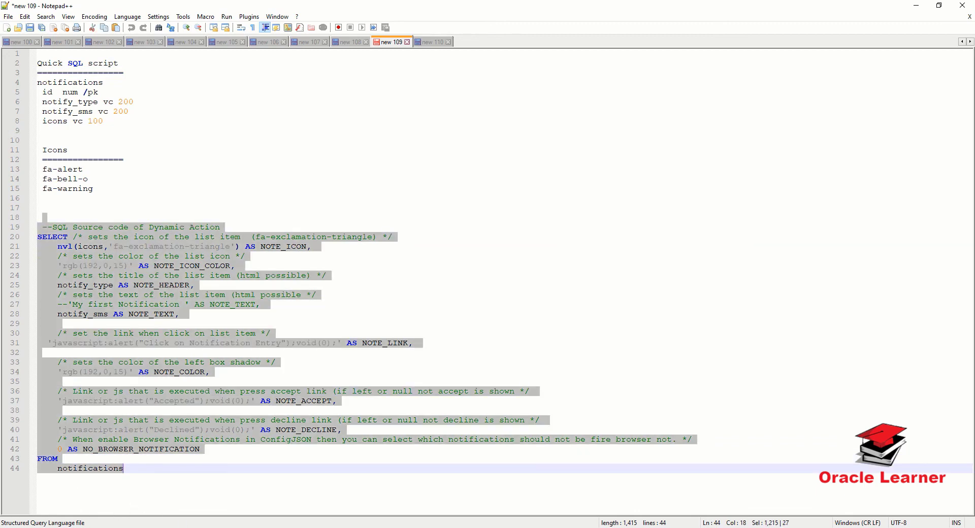
key(alt+Tab)
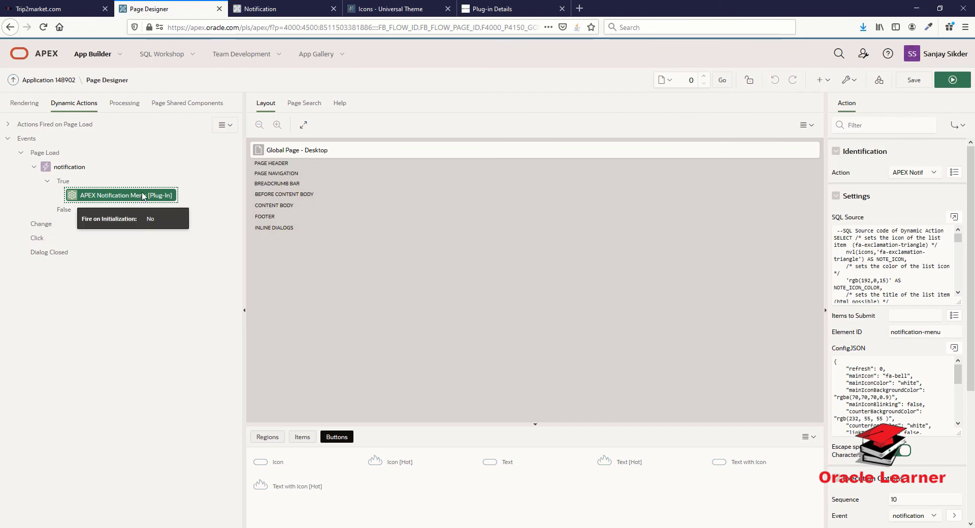
- Replace the plug-in action's SQL Source with the copied notifications query, validate it, accept the code and save the page
click(954, 217)
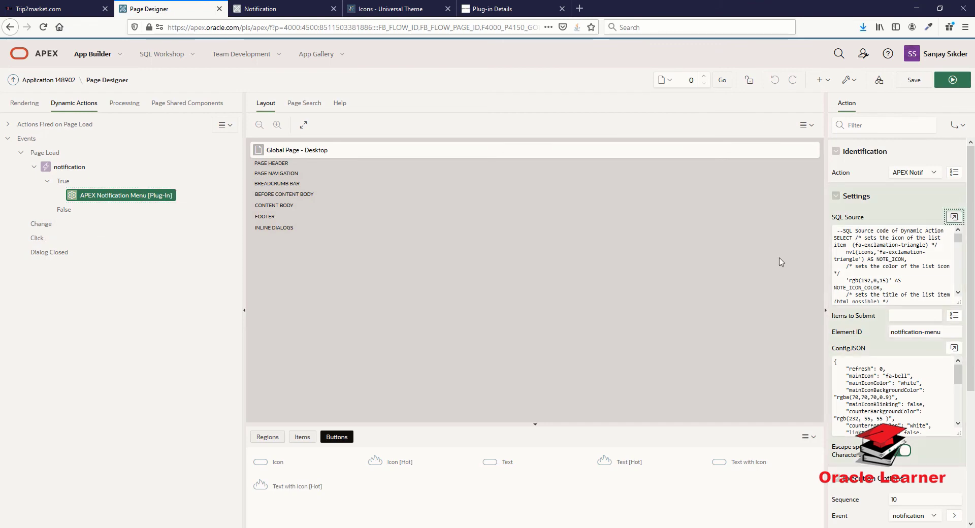
drag(352, 383, 277, 128)
key(ctrl+v)
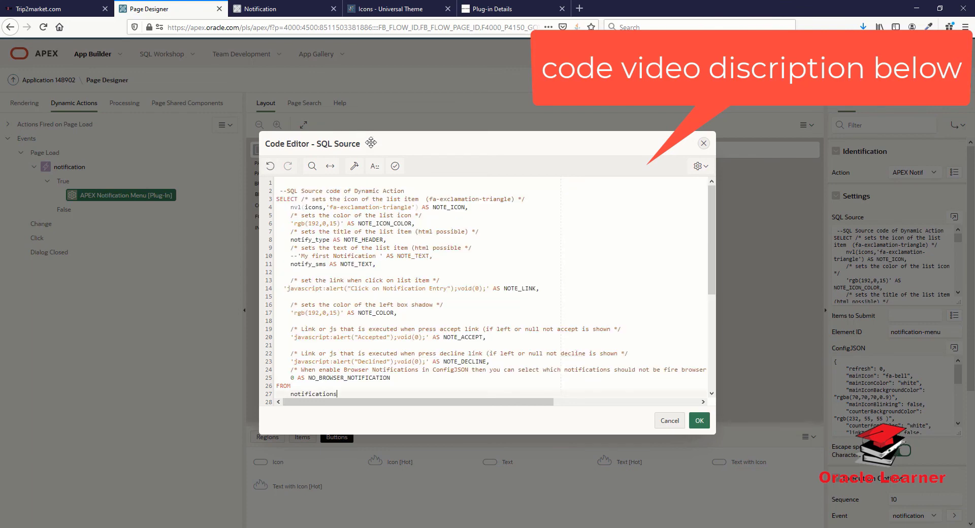
click(395, 166)
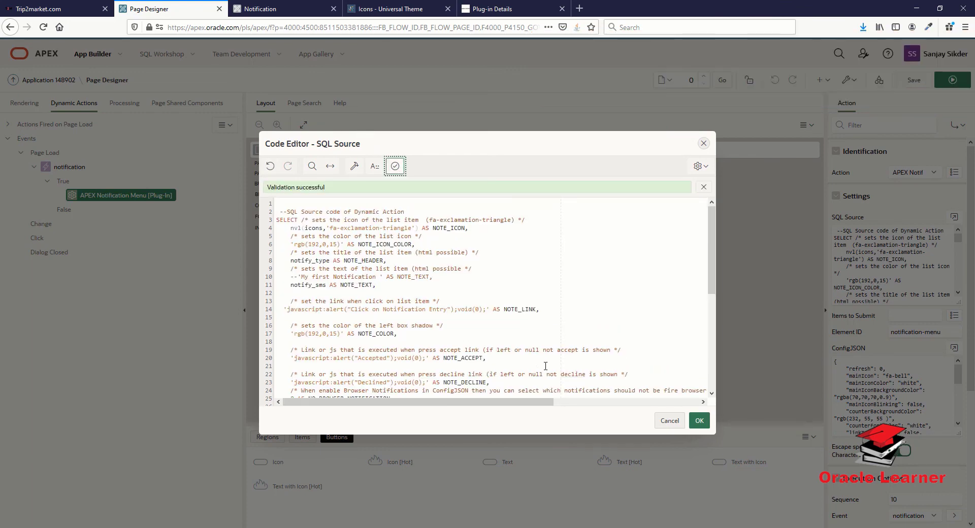
click(699, 420)
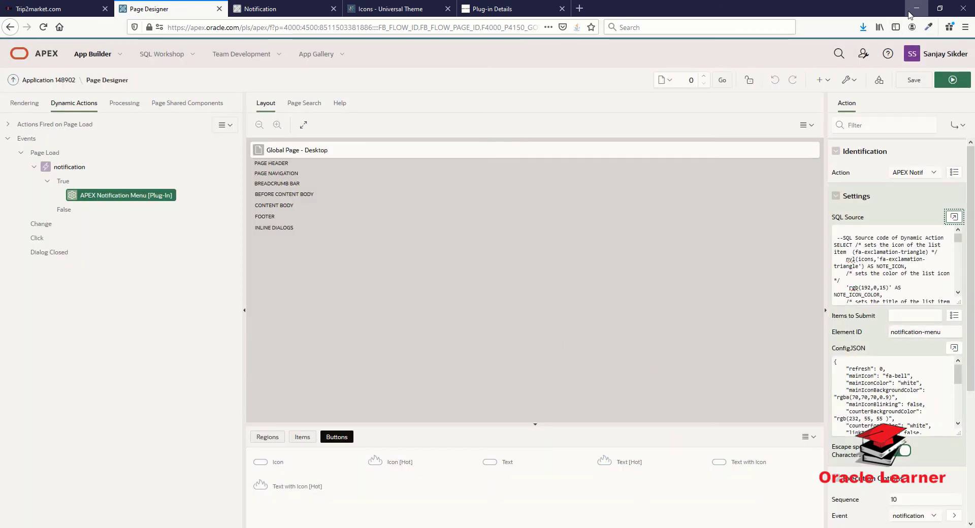
click(914, 79)
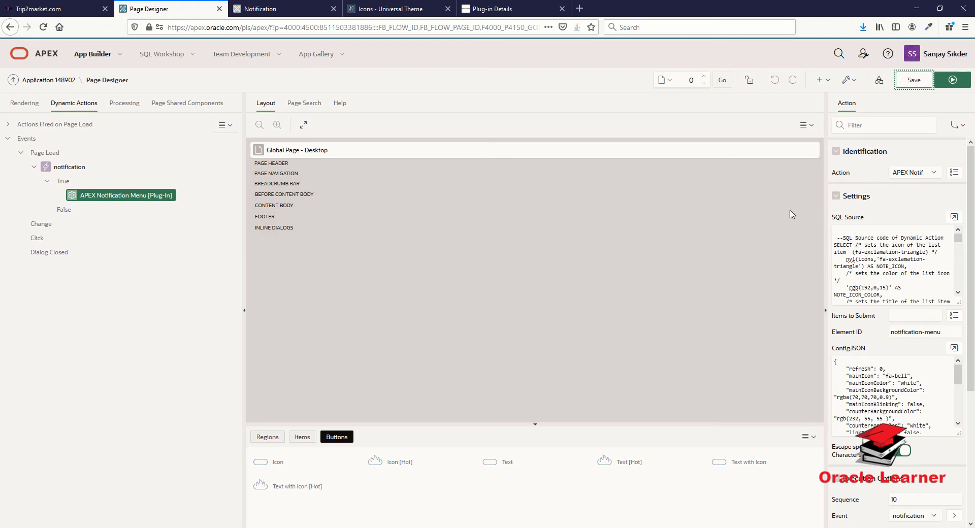
- Go to page 1, run it and open the bell notification menu in the navigation bar to check its entries
click(688, 80)
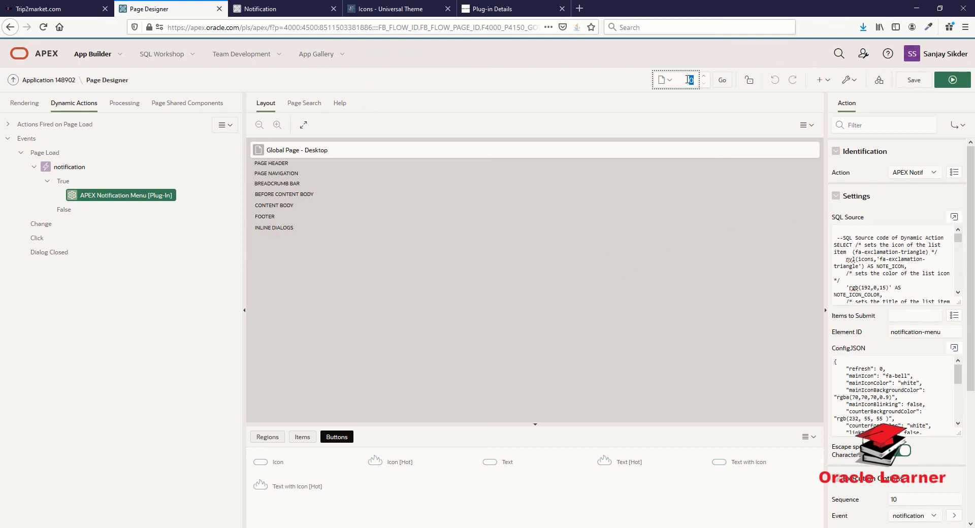
text(1)
key(Return)
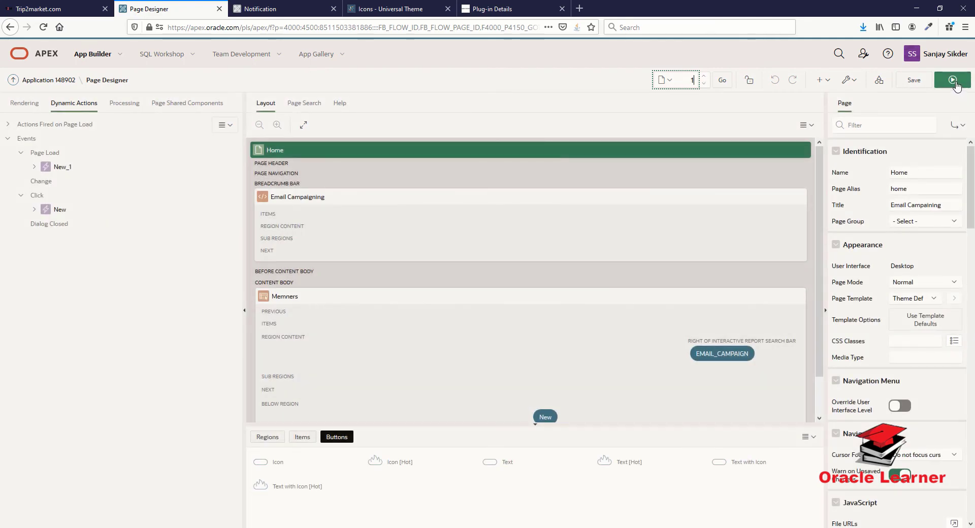
click(958, 87)
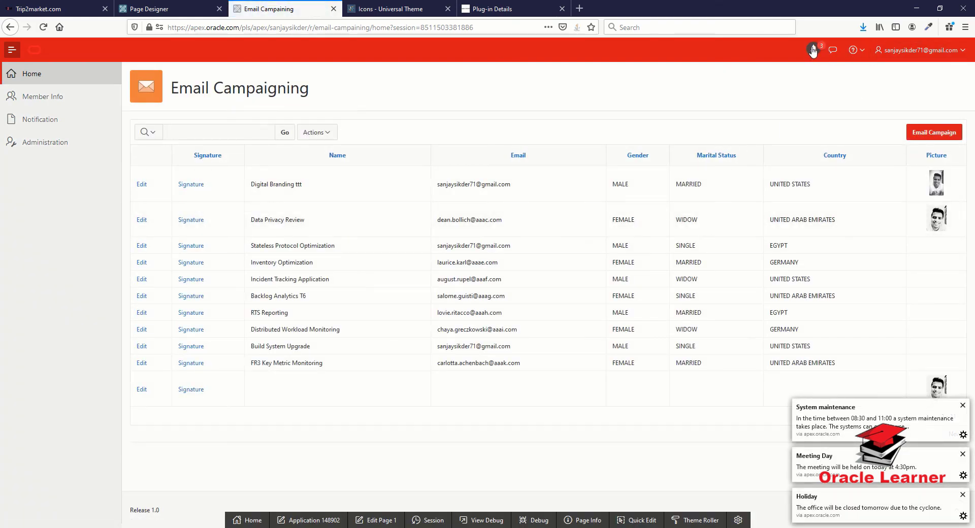
click(813, 56)
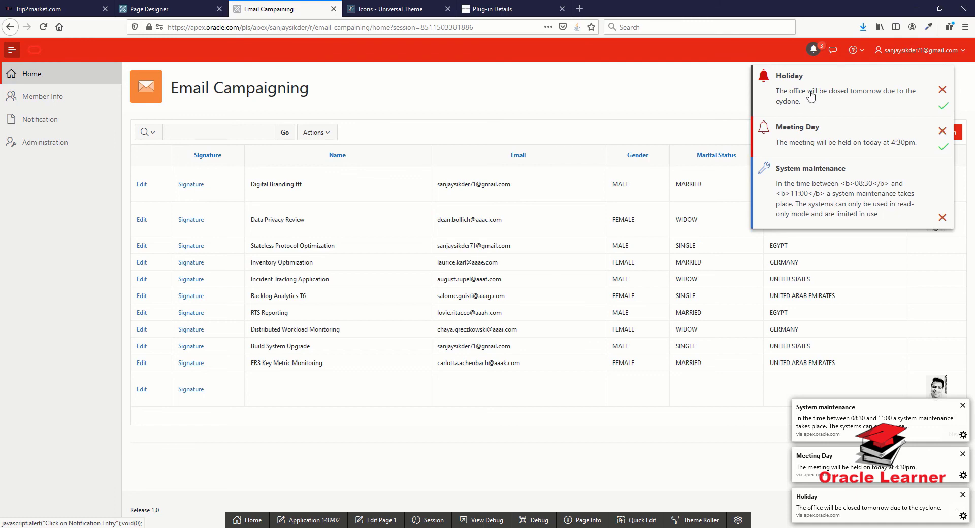
- Review the entries on the Notification page and compare them with those in the bell notification menu
click(39, 121)
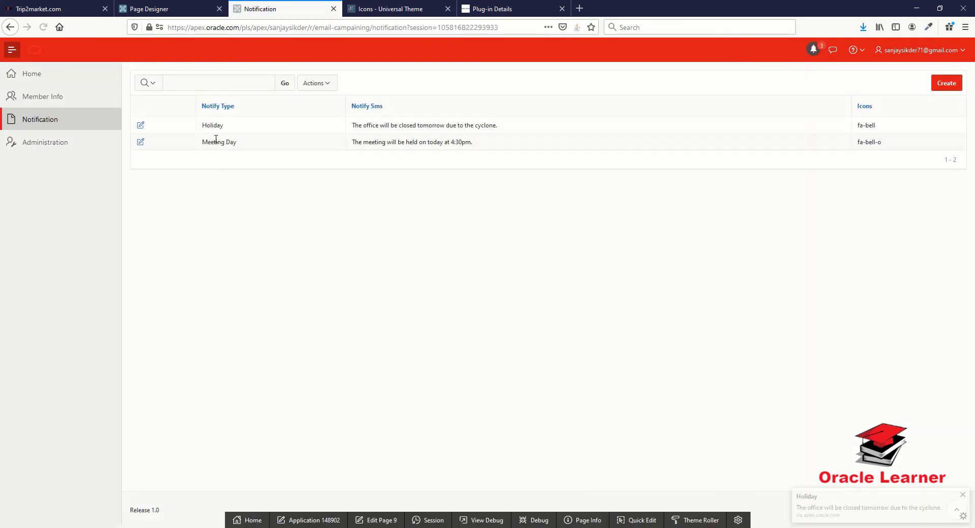
drag(264, 135, 341, 140)
drag(534, 118, 464, 135)
click(464, 134)
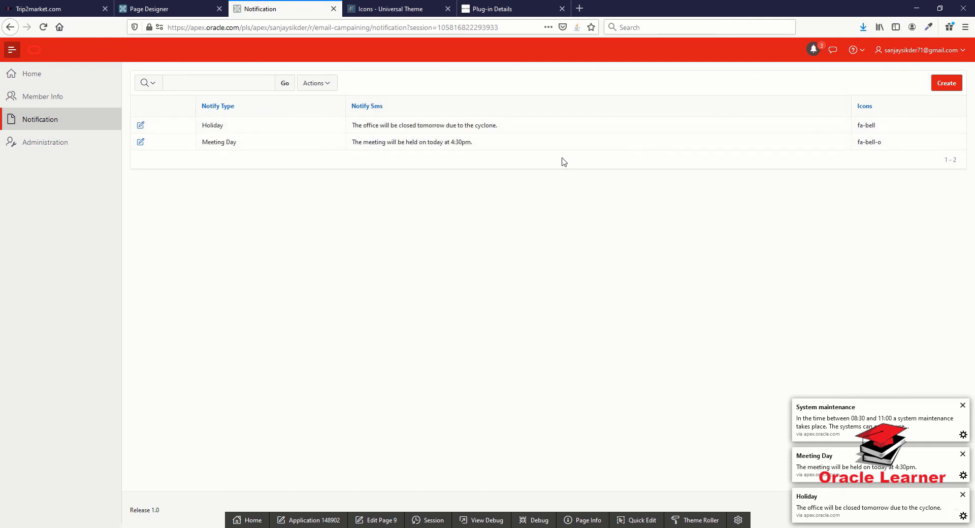
click(813, 49)
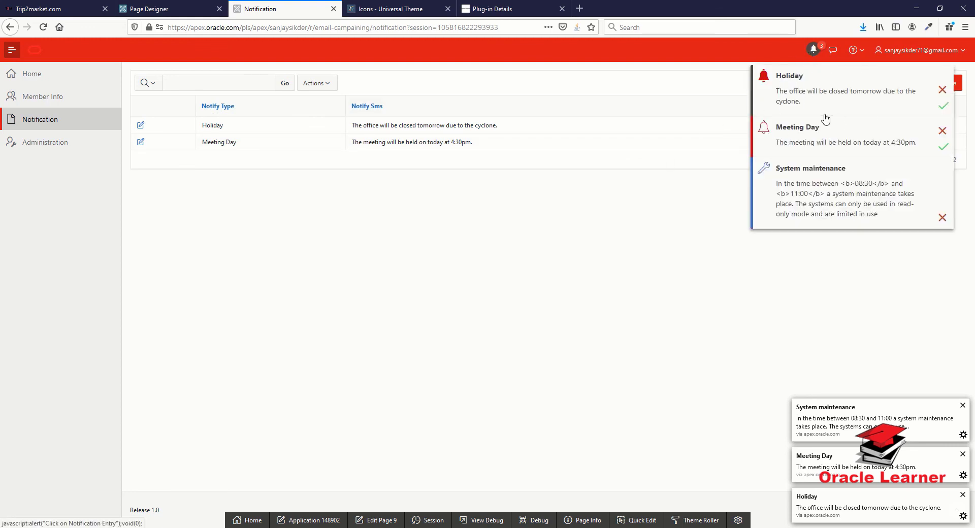
click(621, 224)
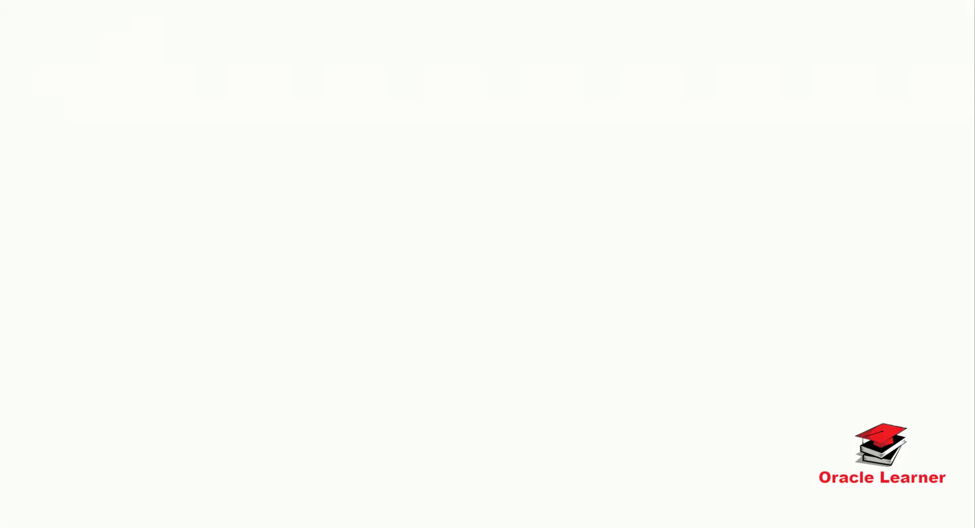